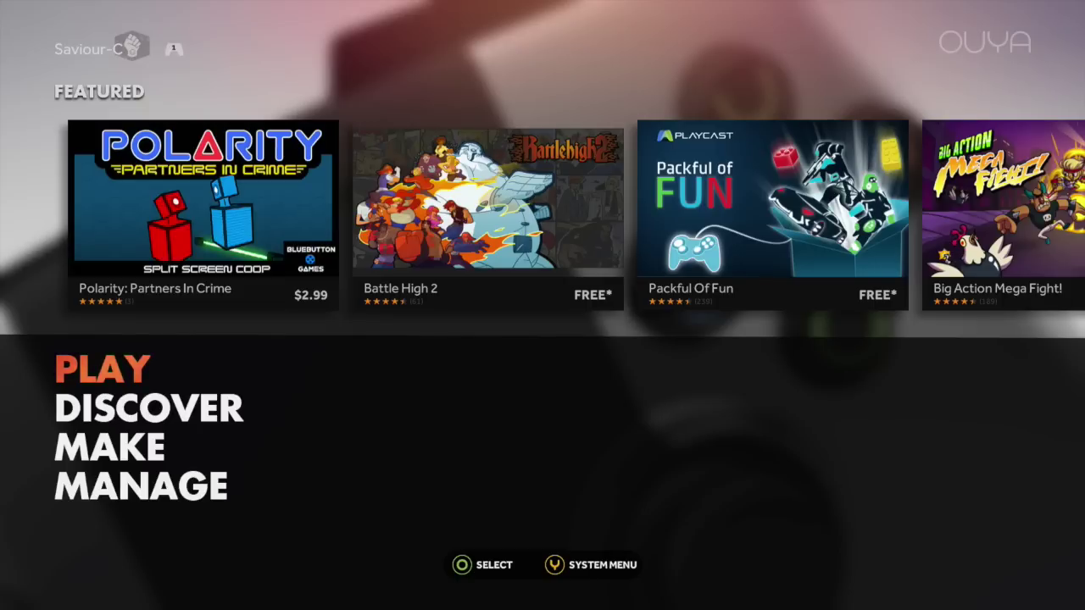
Open the Browser app from the Software section of Make
key("Down")
key("Down")
key("Return")
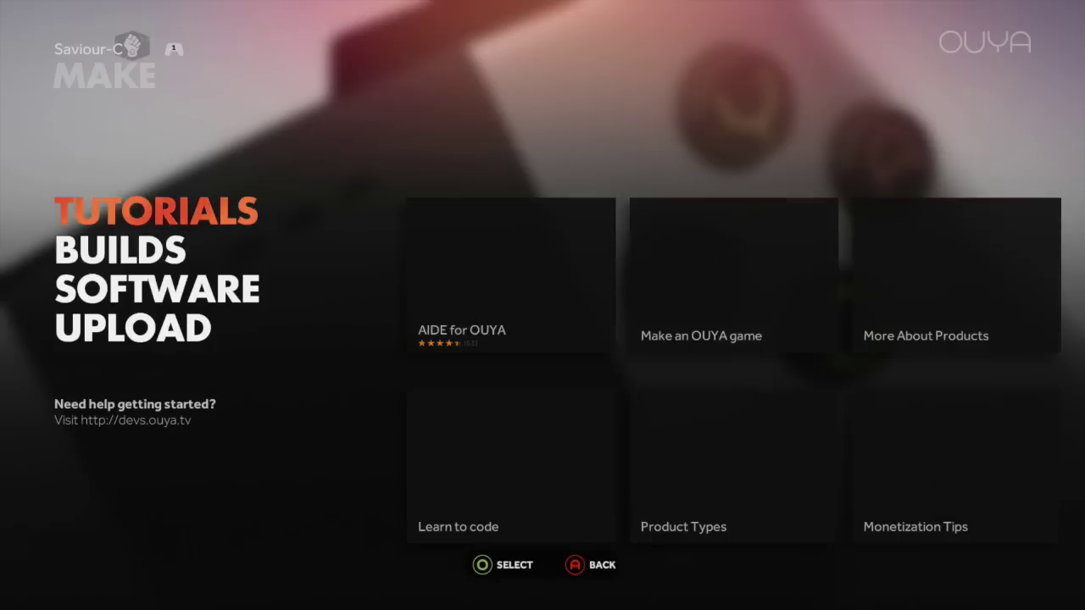
key("Down")
key("Down")
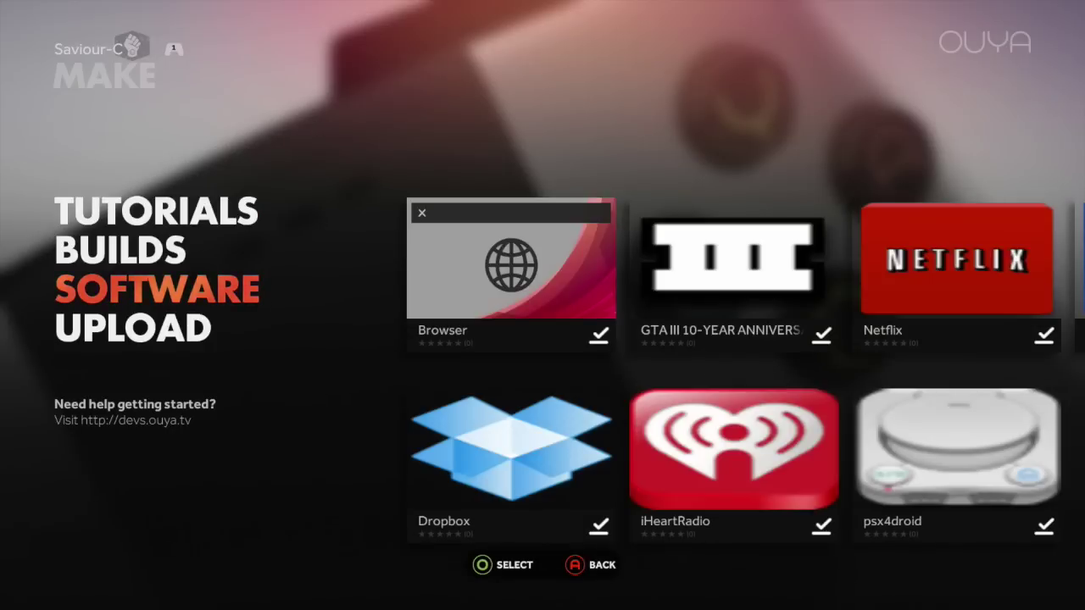
key("Right")
key("Return")
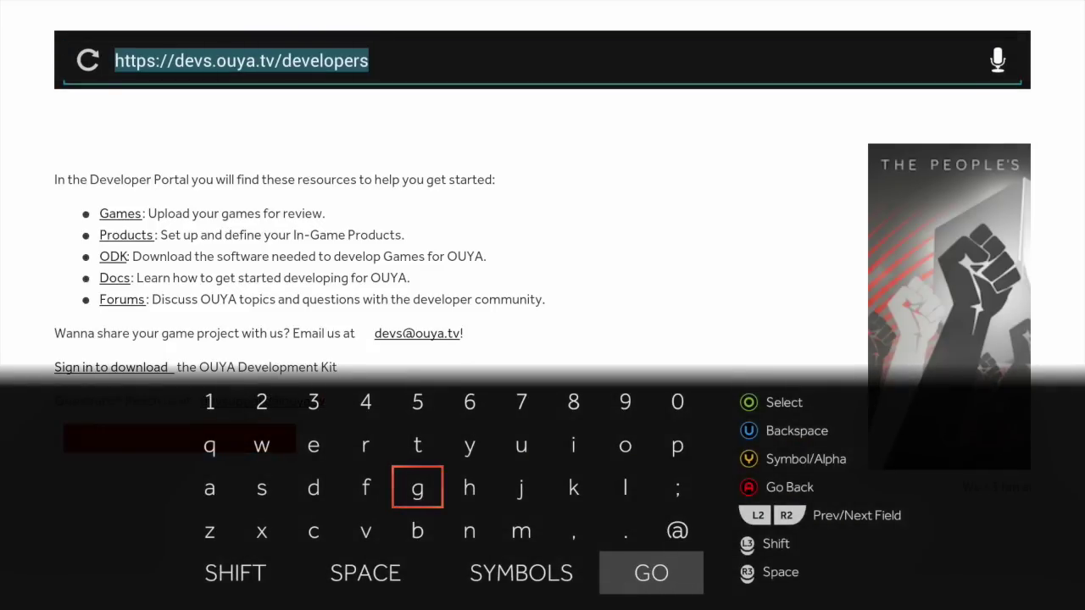
Replace the web address with "goo." as the start of the new URL
type("g")
key("Right")
key("Right")
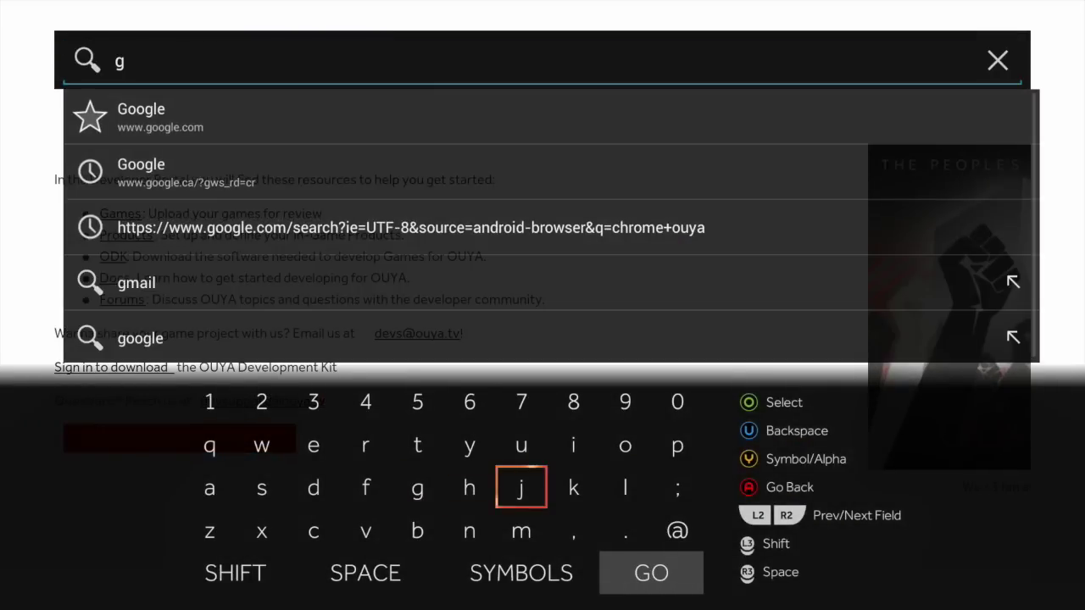
key("Down")
key("Right")
key("Right")
key("Up")
key("Up")
type("oo")
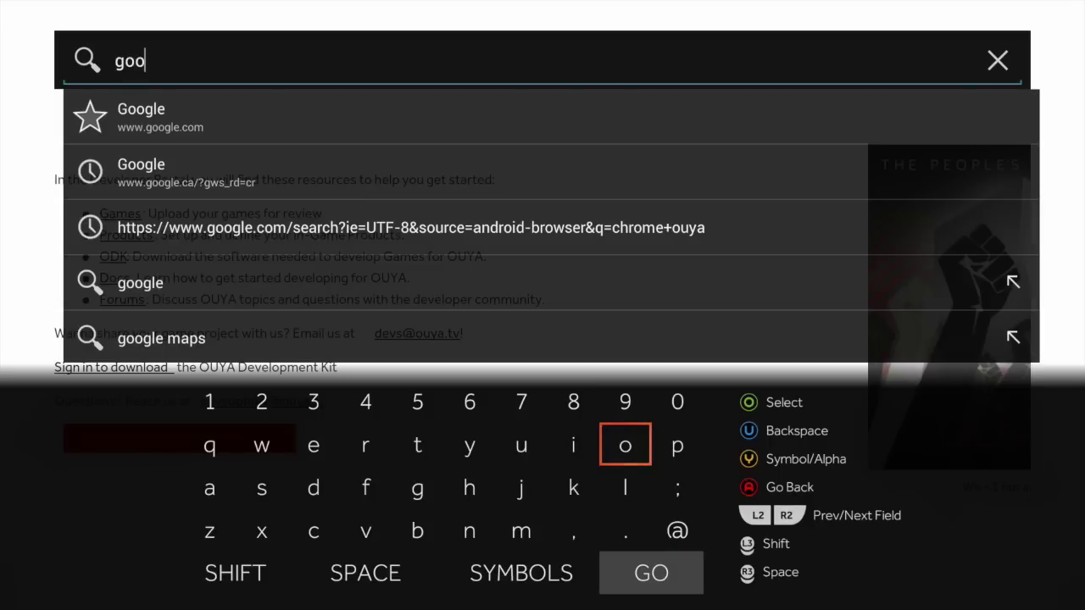
key("Down")
key("Down")
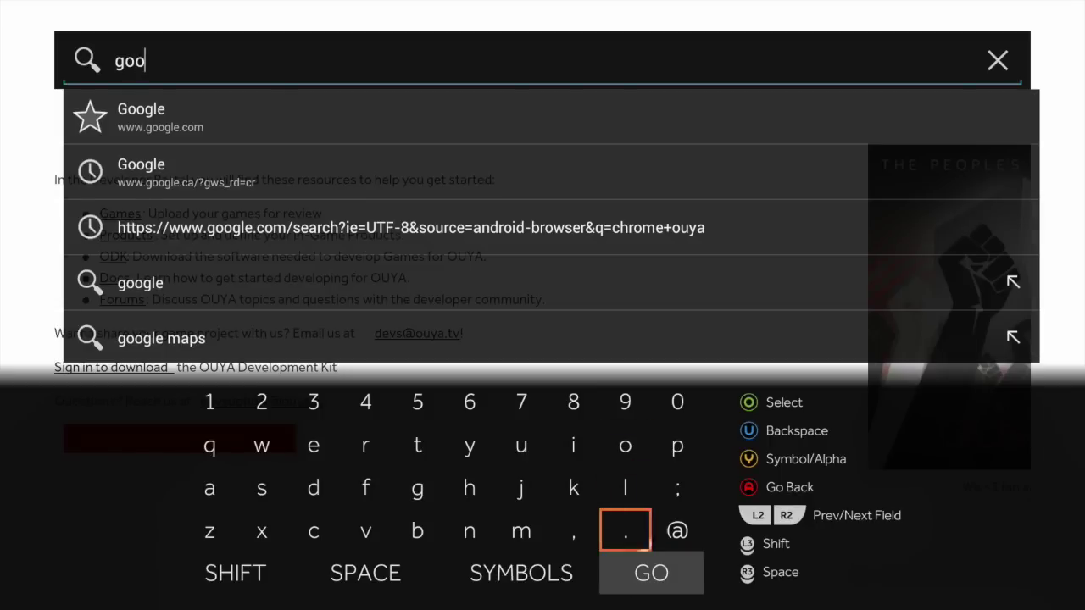
type(".")
Append "gl" to the address so that it reads "goo.gl"
key("Up")
key("Left")
key("Down")
key("Left")
key("Left")
key("Up")
key("Left")
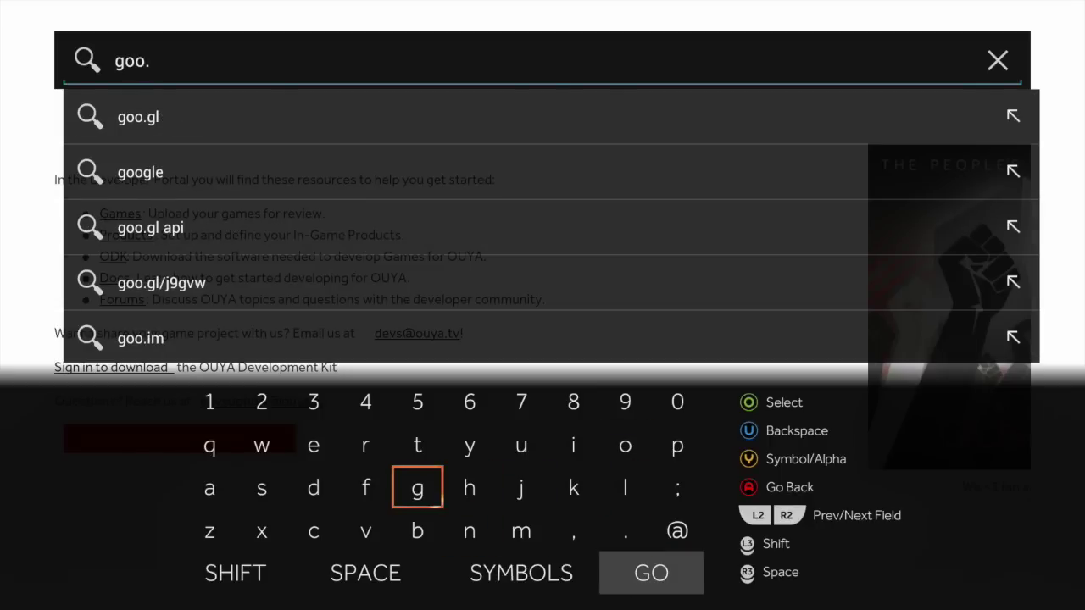
type("g")
key("Right")
key("Right")
key("Right")
key("Right")
type("l")
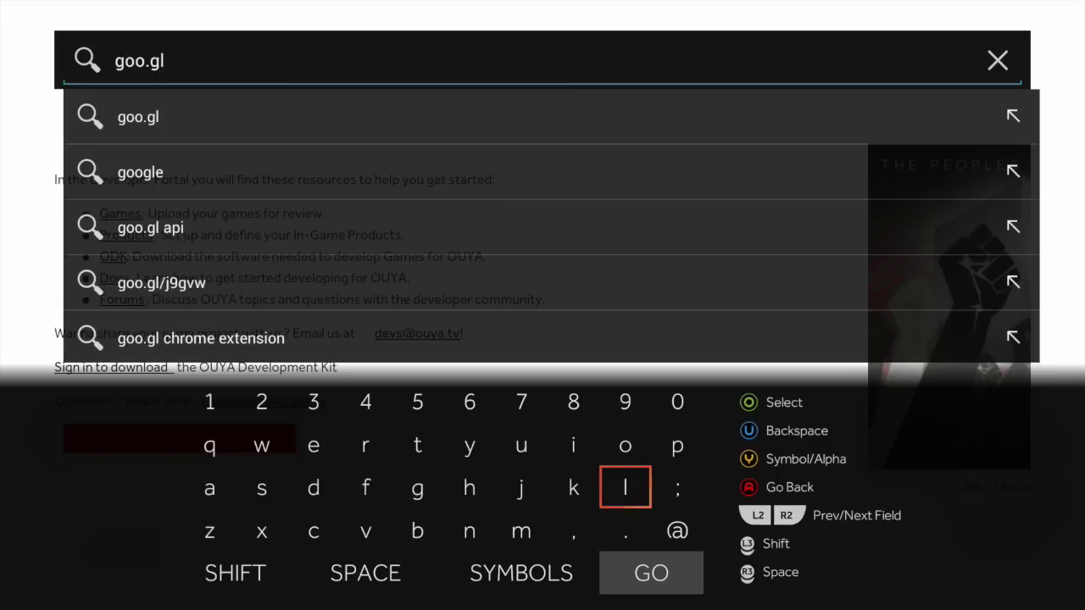
Add a forward slash from the symbol characters to make the address "goo.gl/"
key("Down")
key("Down")
key("Left")
key("Return")
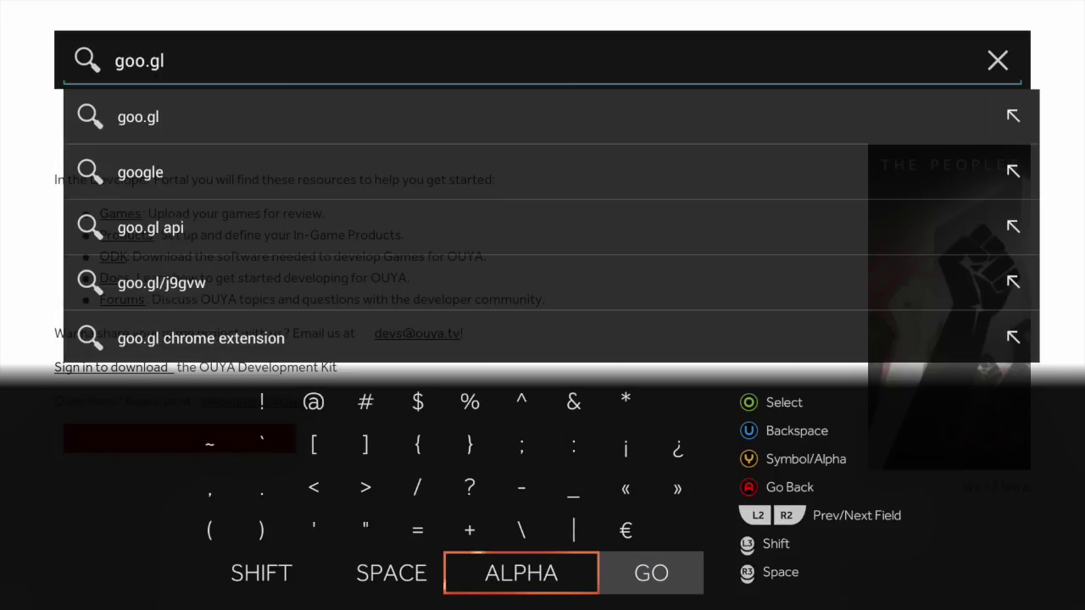
key("Up")
key("Up")
key("Left")
key("Left")
type("/")
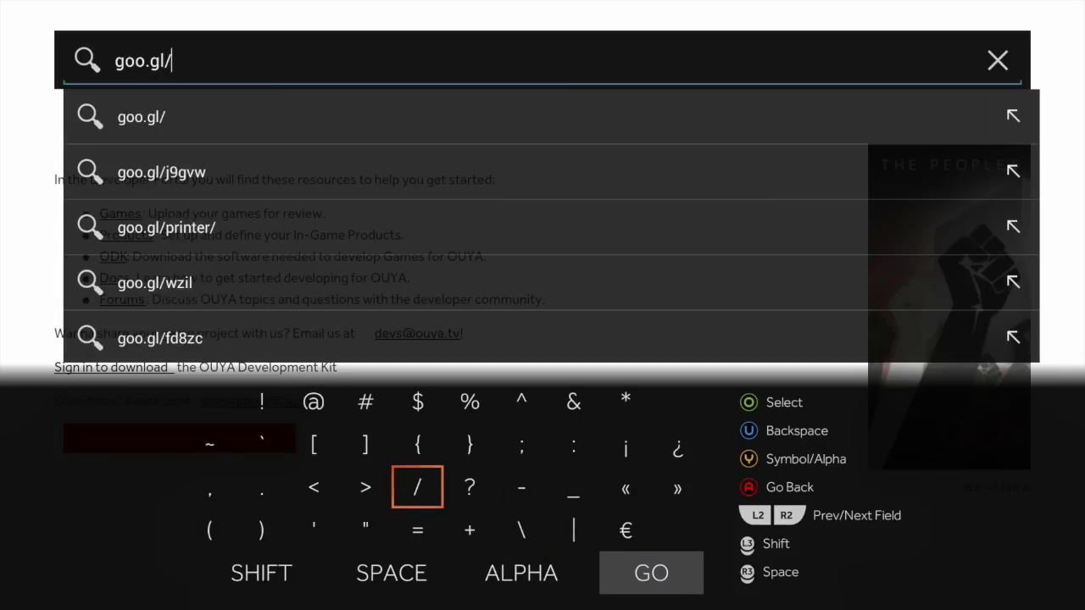
Return to the alphabetic characters and append uppercase "YU" to the address
key("Up")
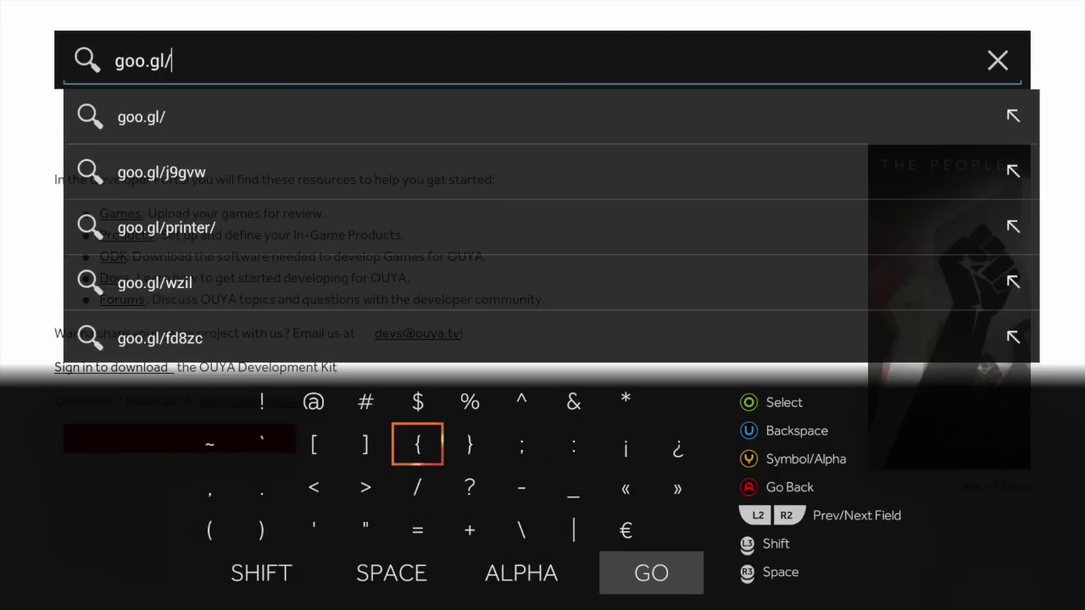
key("Down")
key("Down")
key("Down")
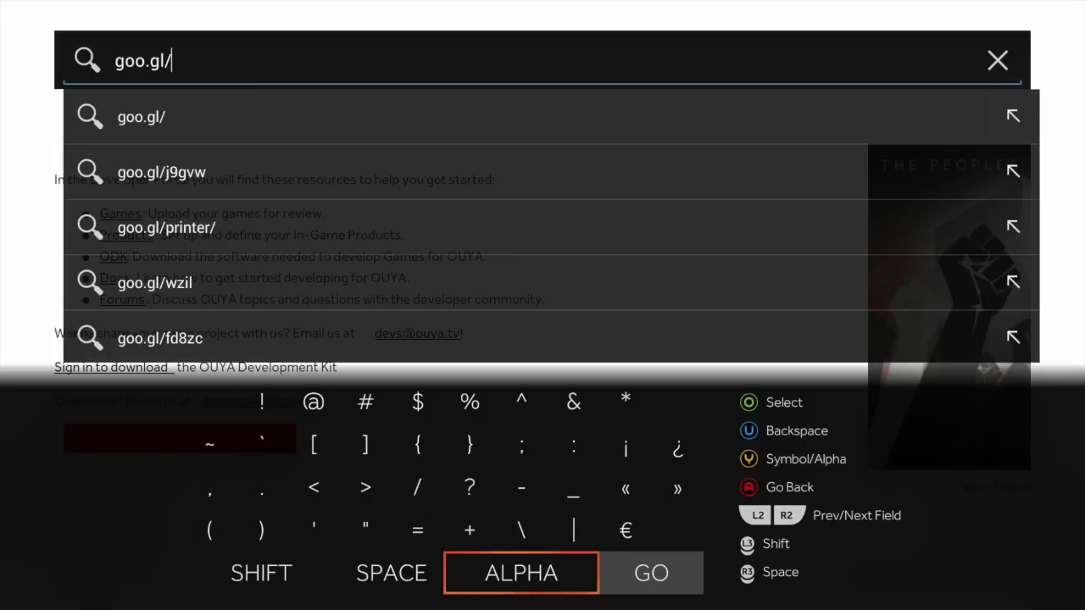
key("Return")
key("Left")
key("shift")
key("Left")
key("Up")
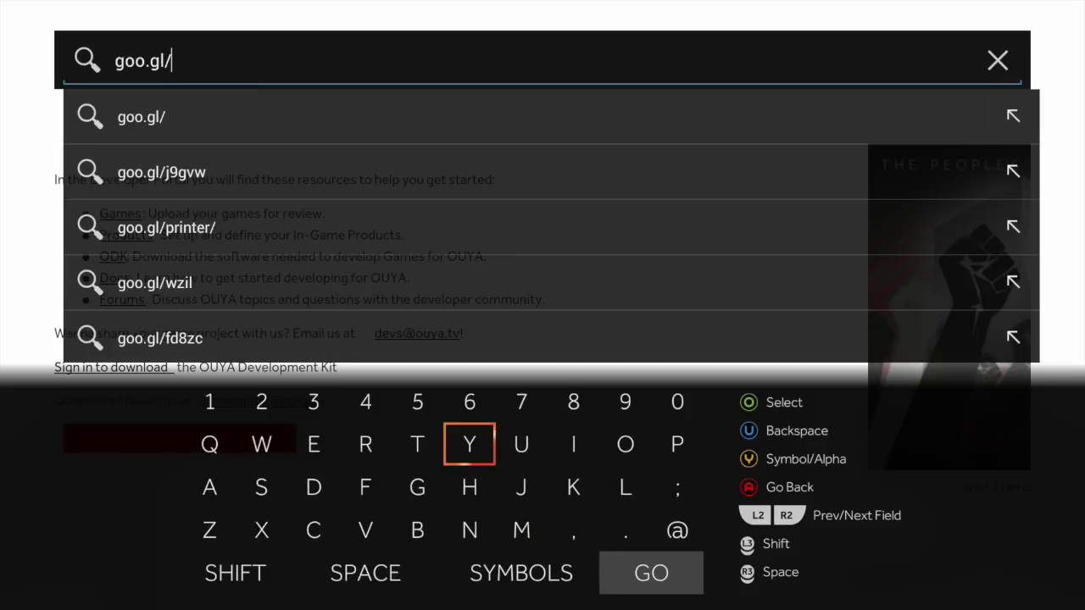
key("Up")
key("Down")
key("Return")
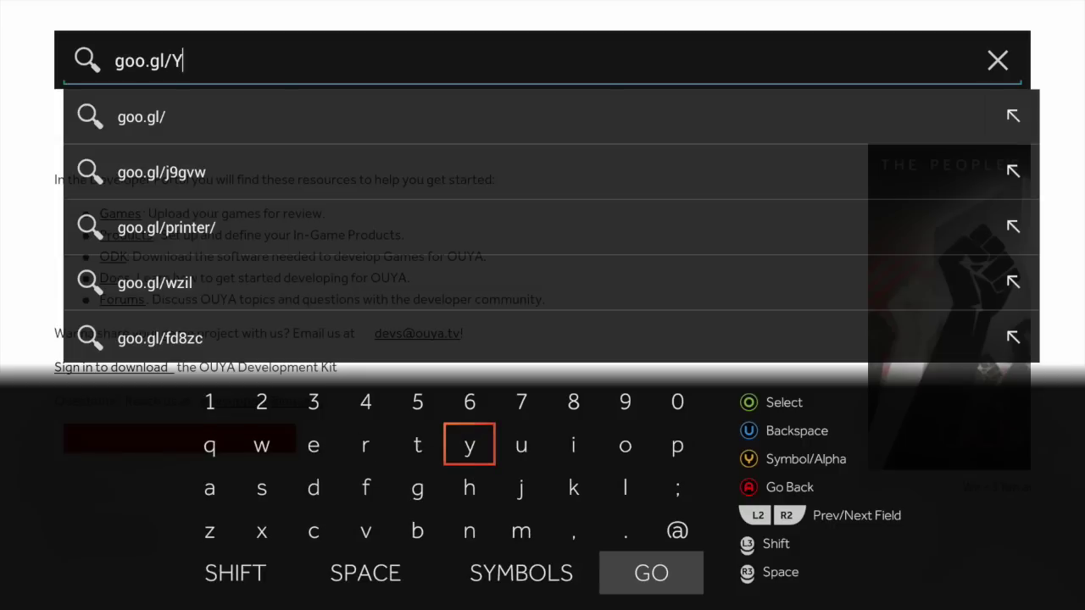
key("Right")
key("Return")
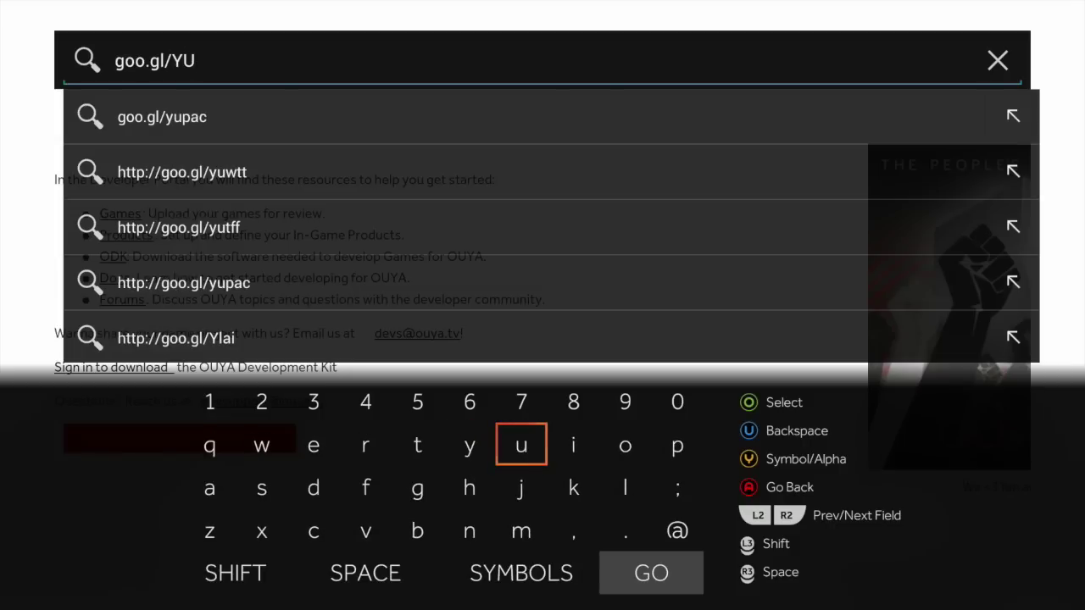
Append lowercase "ty" to extend the address to "goo.gl/YUty"
key("Left")
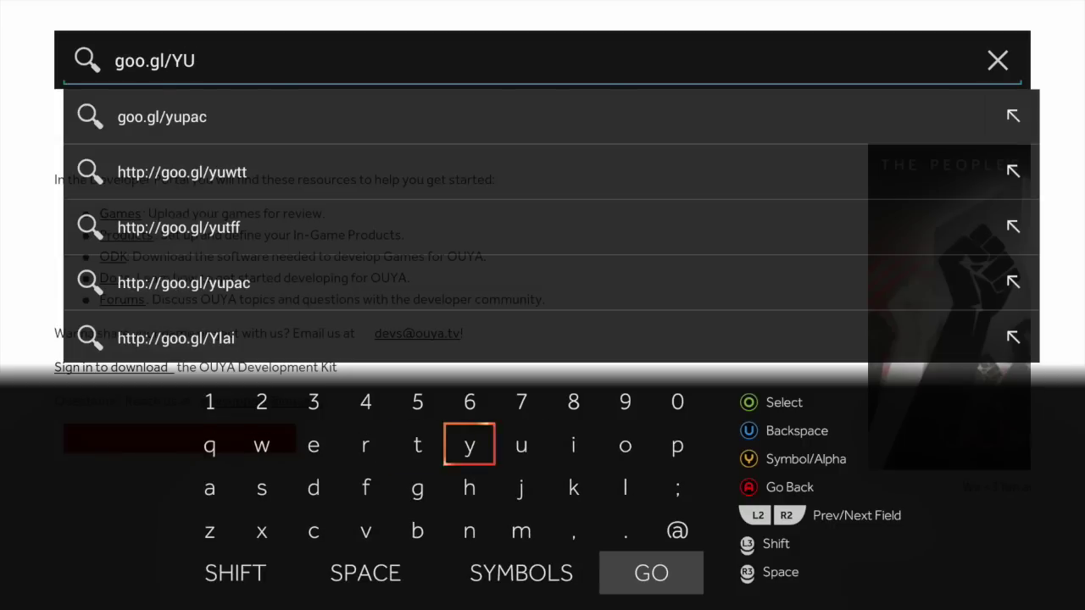
key("Left")
key("Return")
key("Up")
key("Right")
key("Down")
key("Return")
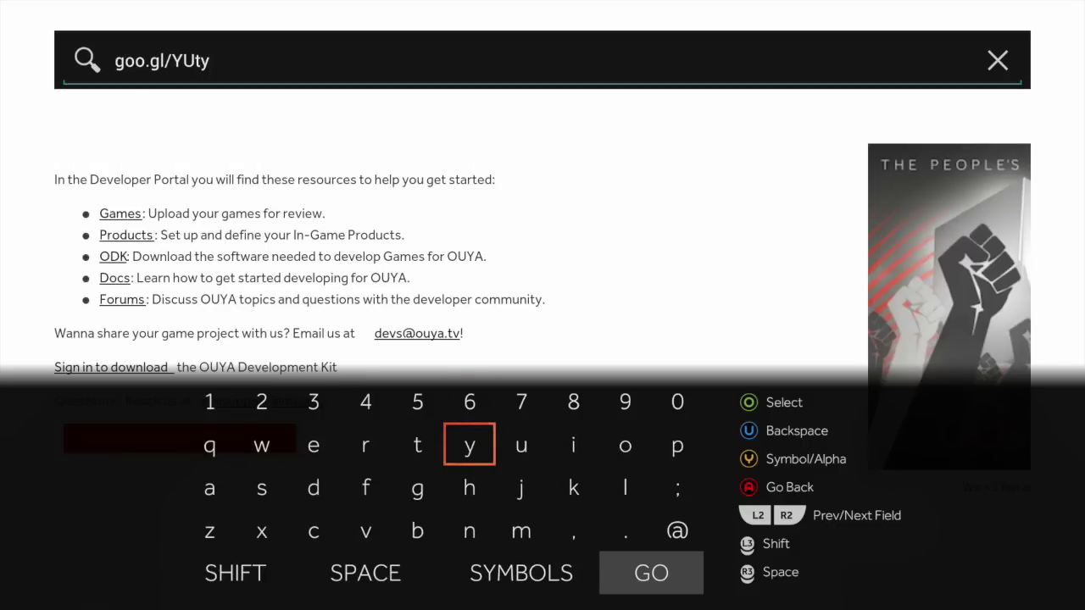
Add an uppercase "R" to the end of the address and load the page
key("shift")
key("Left")
key("Left")
key("Return")
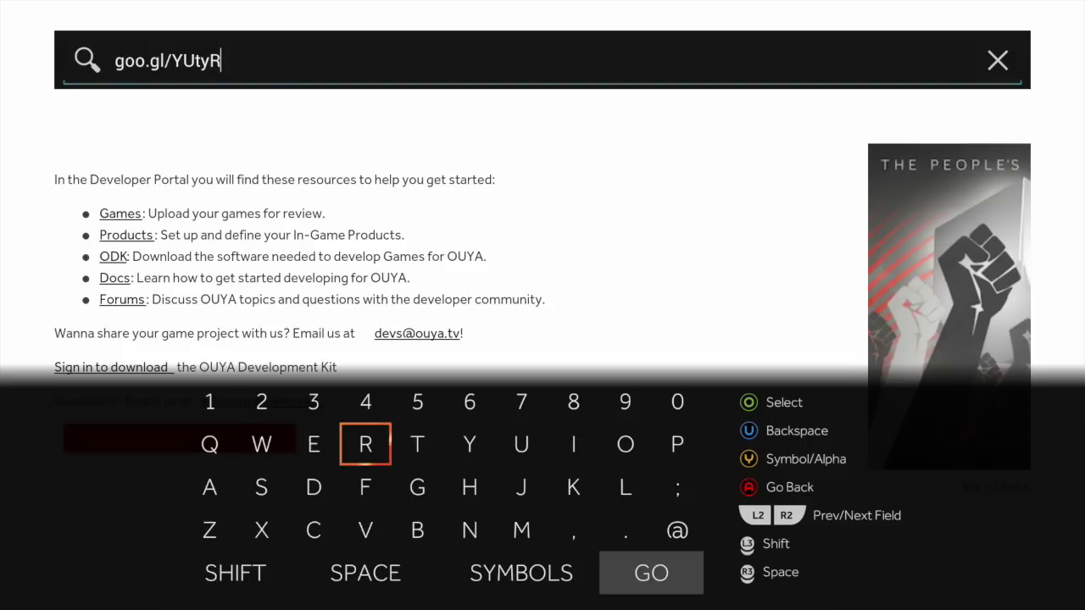
key("Return")
key("Down")
key("Down")
key("Down")
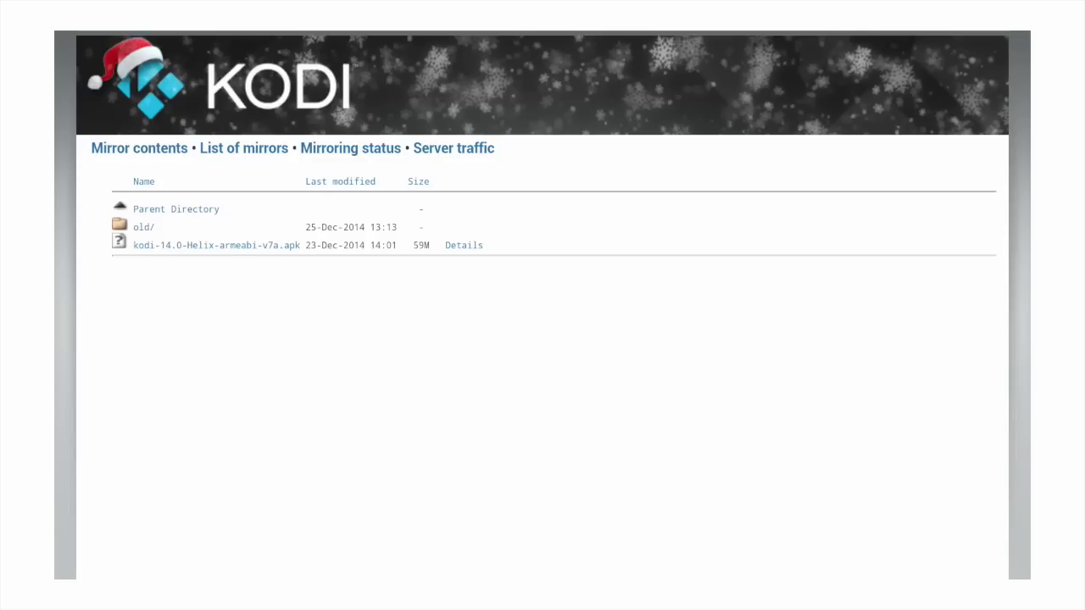
Download kodi-14.0-Helix-armeabi-v7a.apk from the Kodi mirror's file list
key("Down")
key("Down")
key("Down")
key("Down")
key("Down")
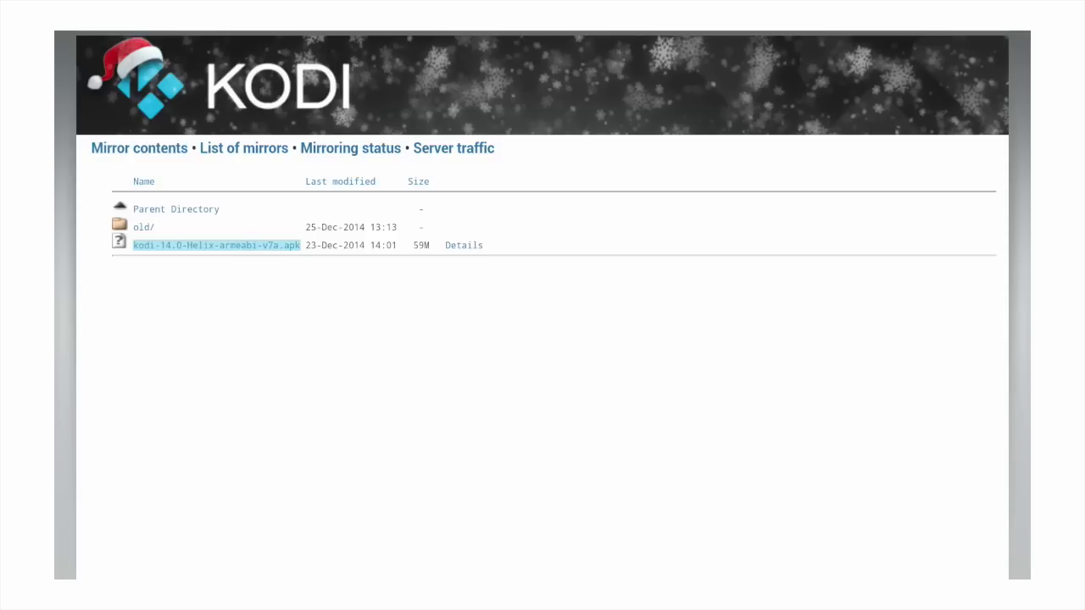
key("Return")
Leave the browser and go back through the Make section to the OUYA main menu
key("Escape")
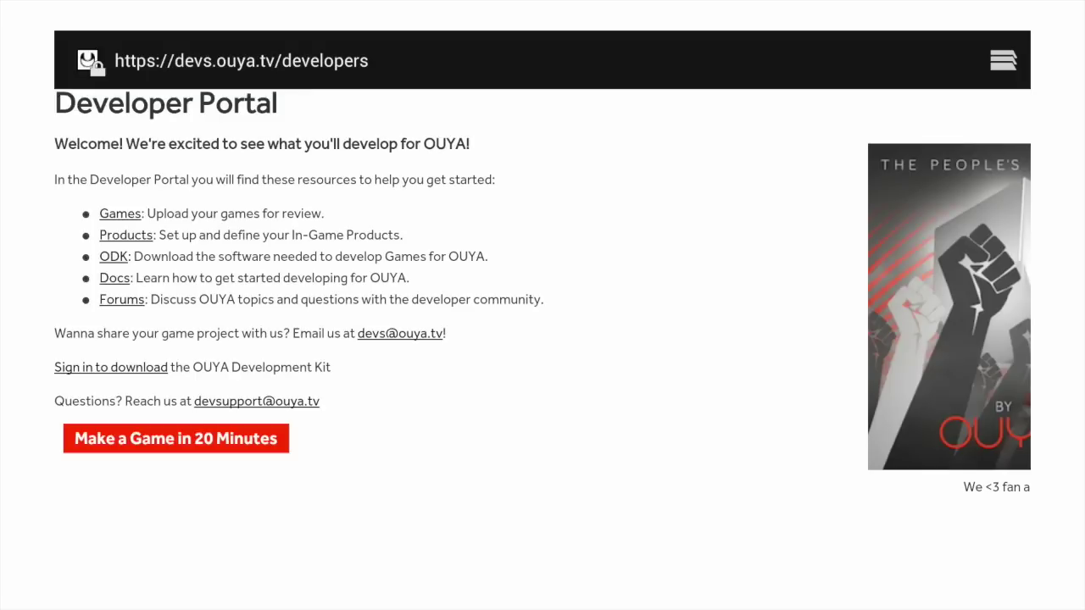
key("Escape")
key("Escape")
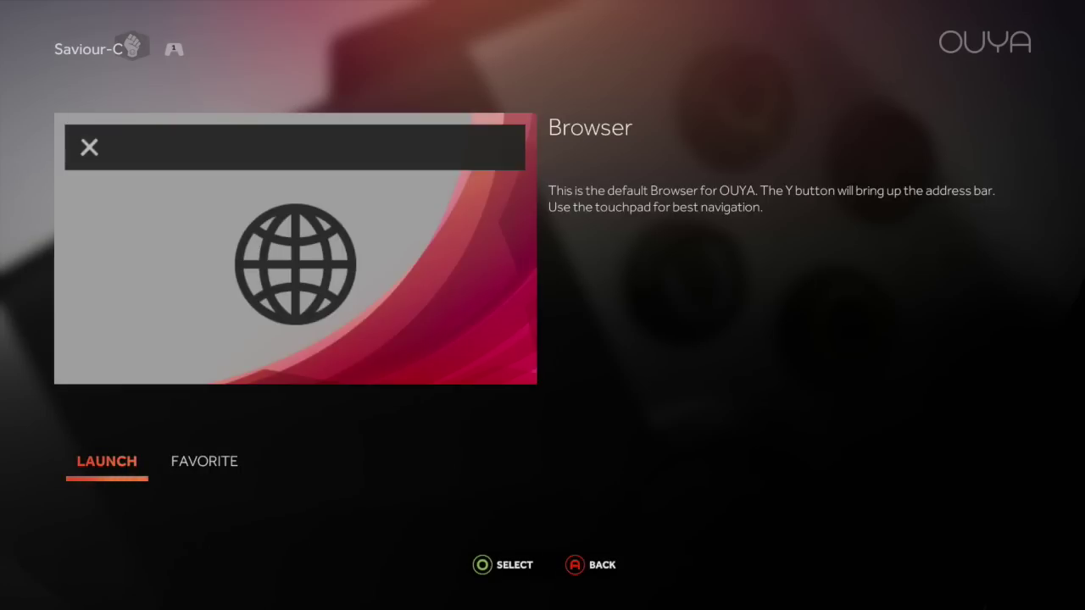
key("Escape")
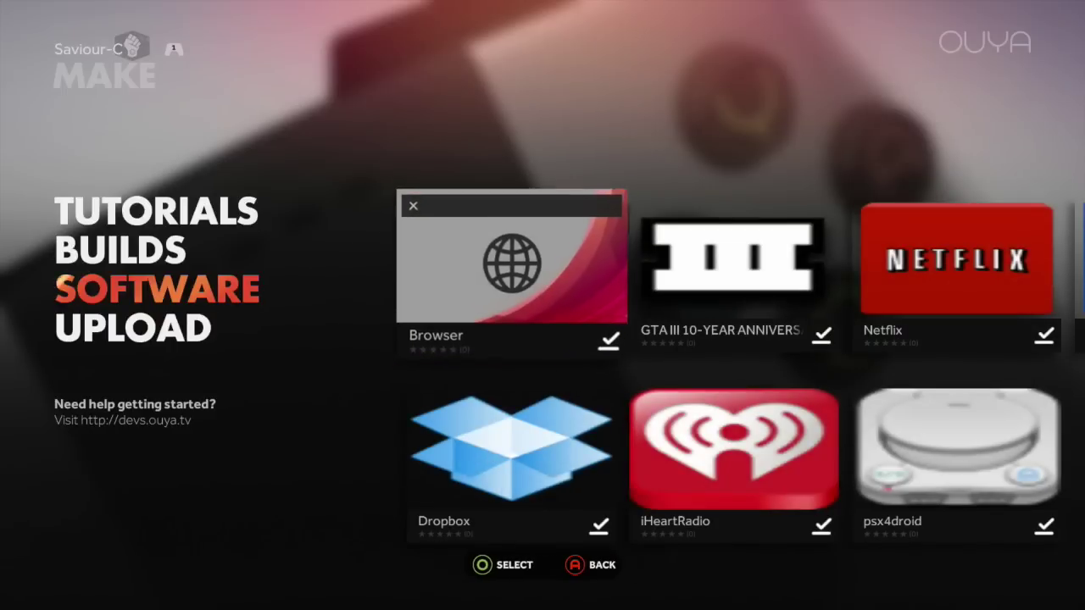
key("Left")
key("Down")
key("Escape")
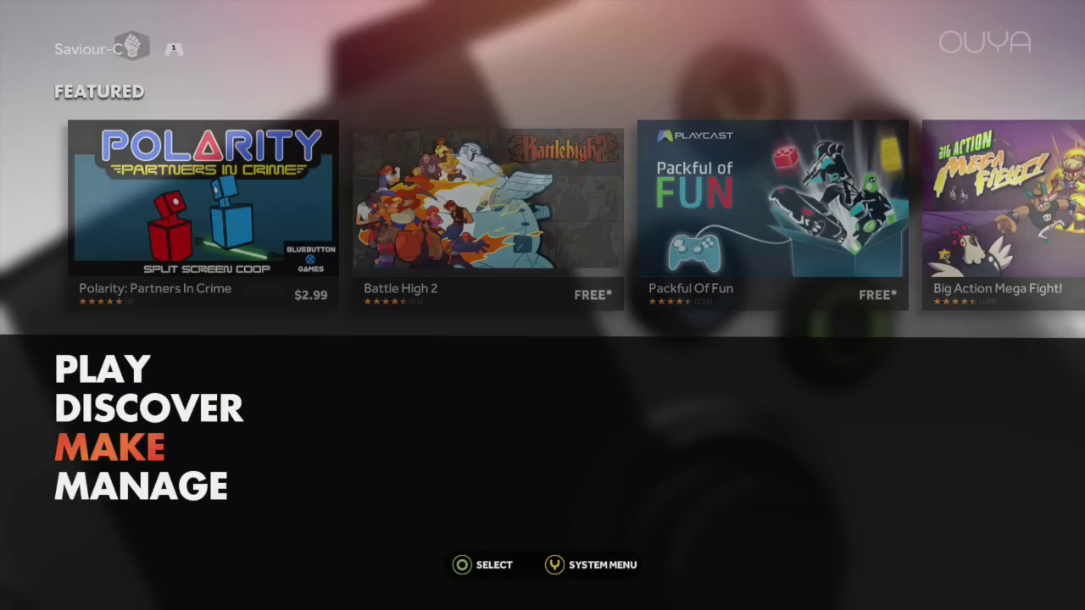
Open the storage settings through the Manage section
key("Down")
key("Up")
key("Down")
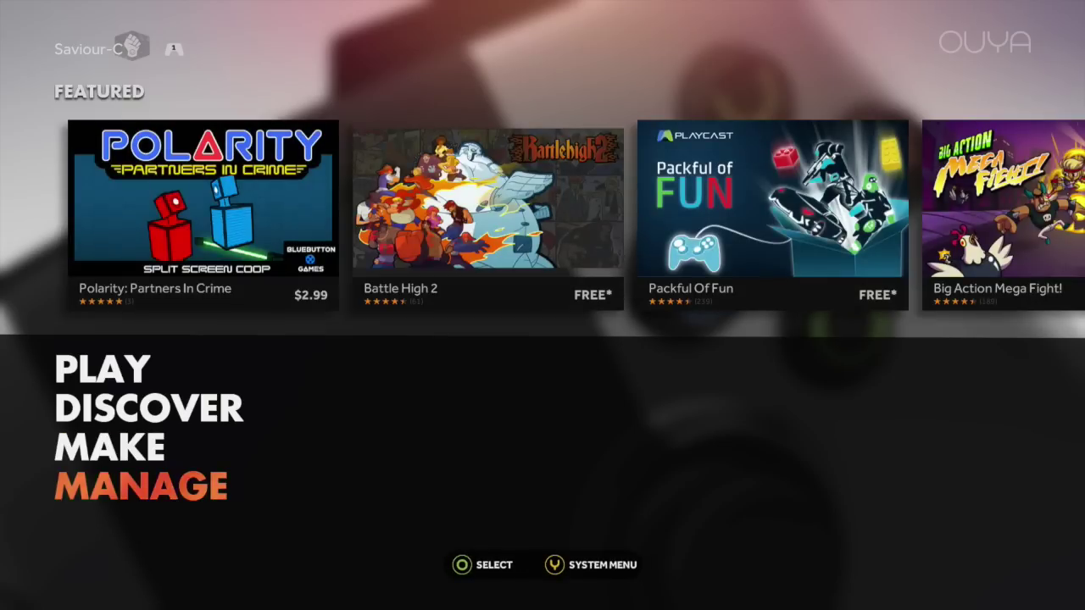
key("Return")
key("Up")
key("Down")
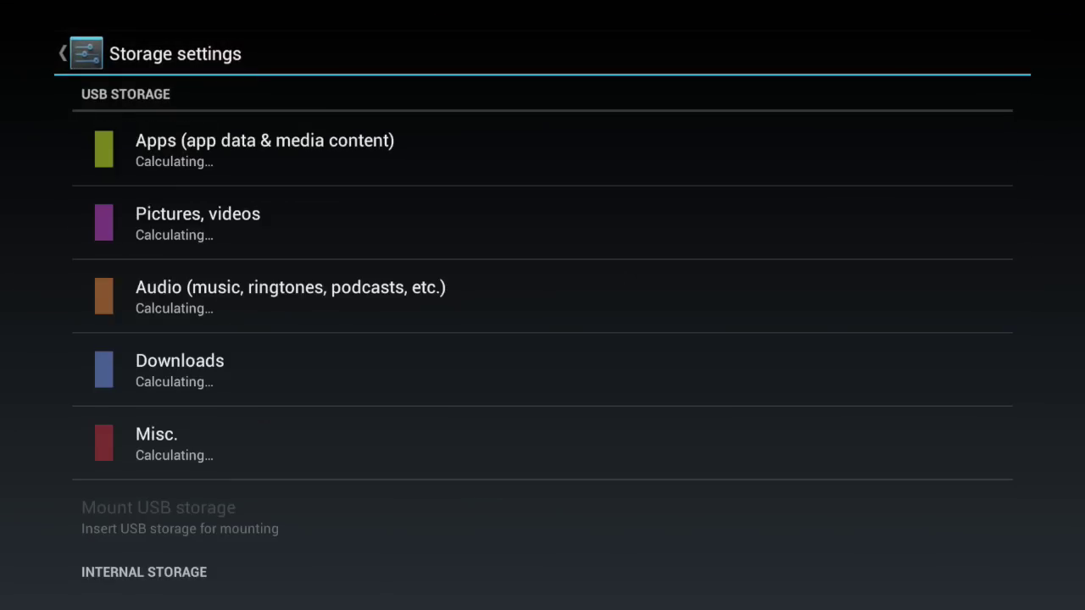
Open the list of downloaded files under internal storage
key("Down")
key("Down")
key("Down")
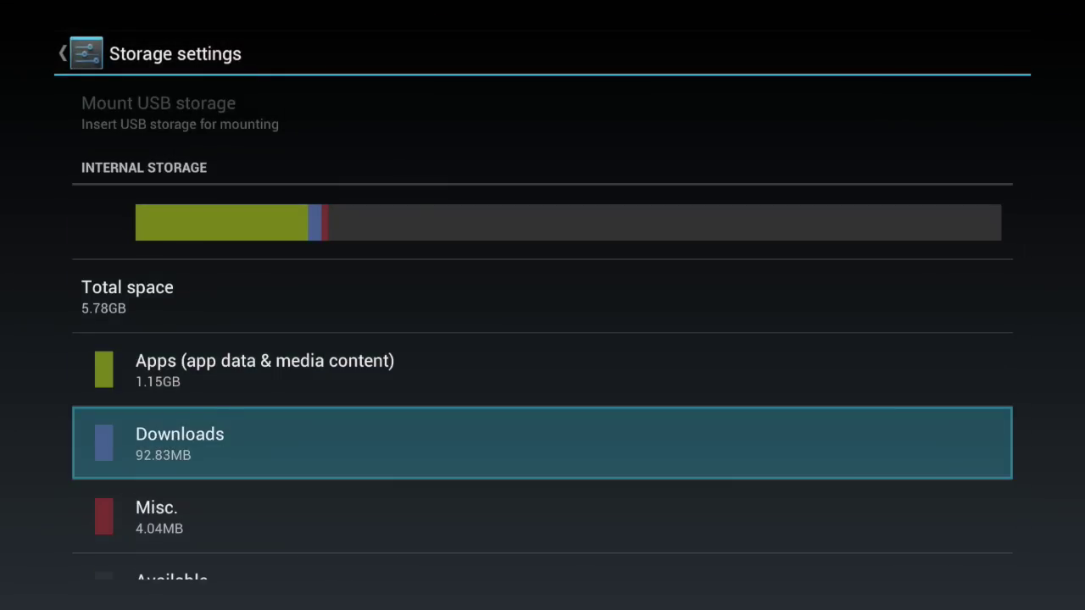
key("Return")
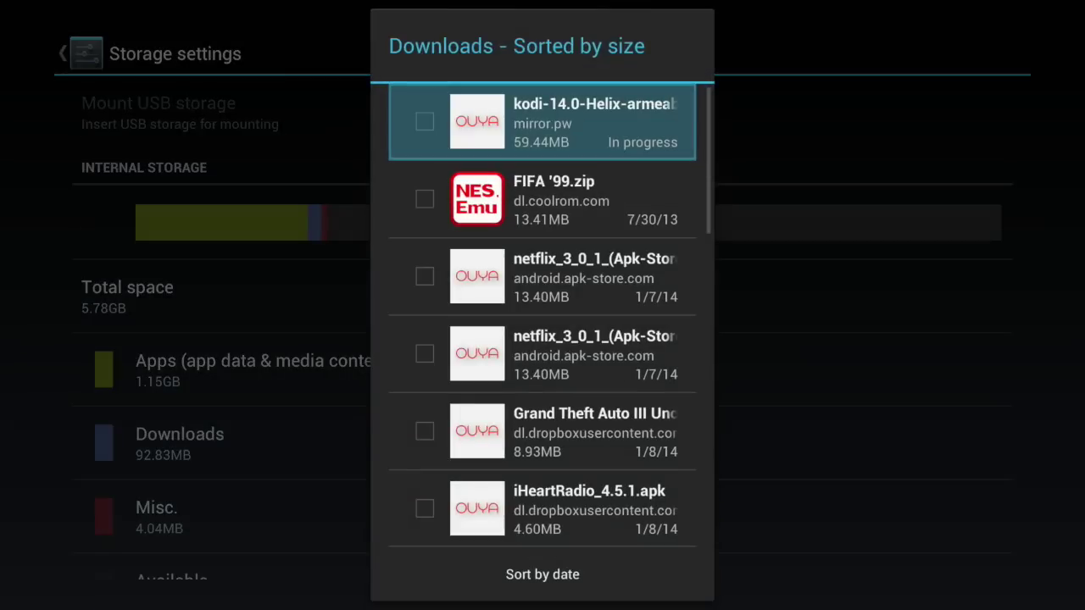
Open the downloaded kodi-14.0-Helix-armeabi-v7a.apk from the downloads list
left_click(542, 574)
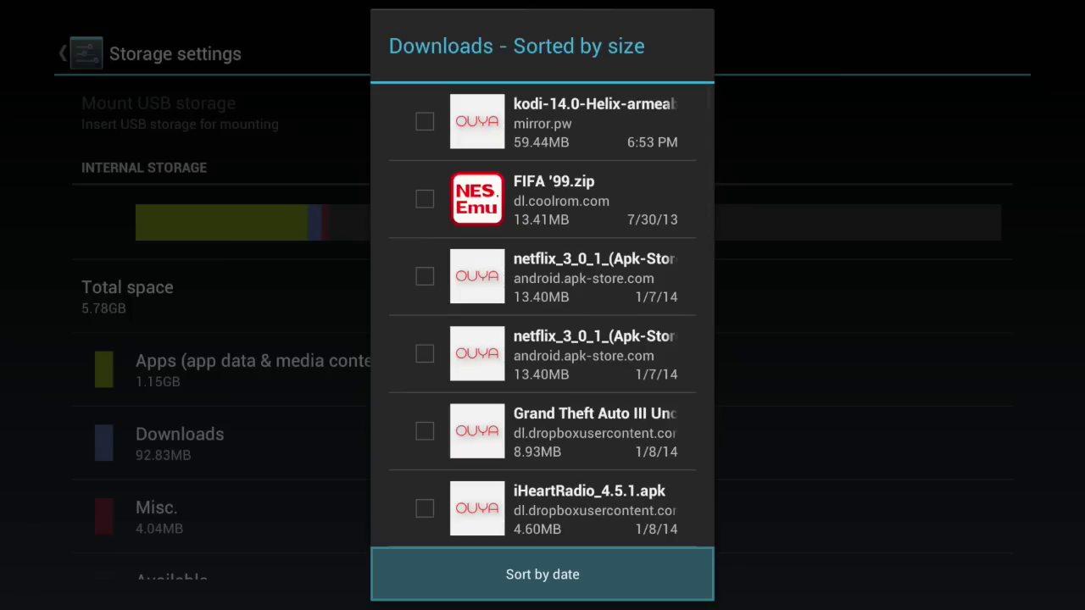
key("Up")
key("Up")
key("Up")
key("Up")
key("Up")
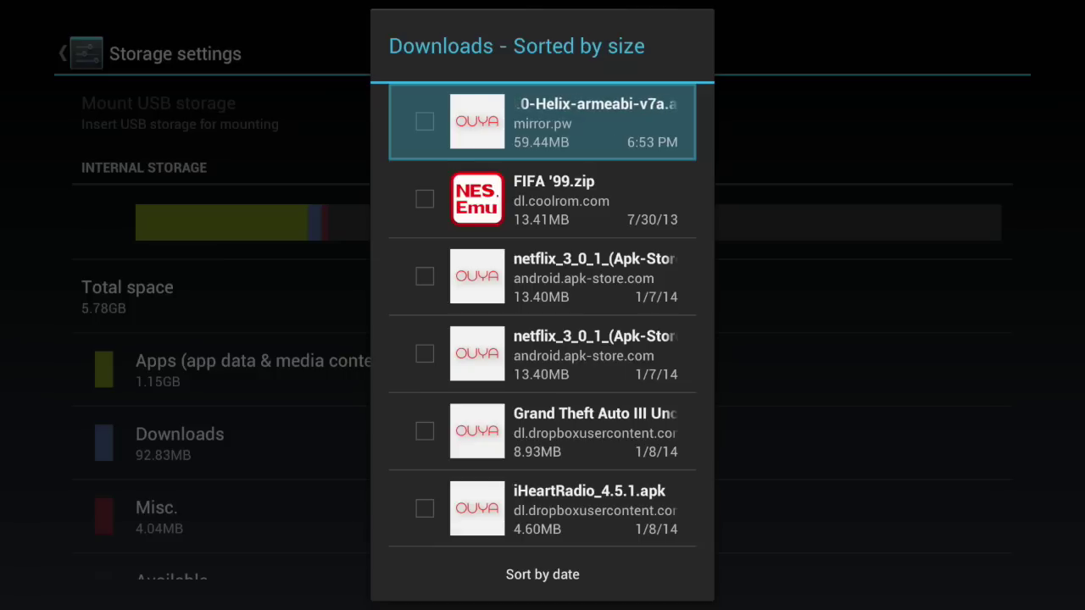
key("Return")
Choose Package installer to handle the Kodi file just once
key("Return")
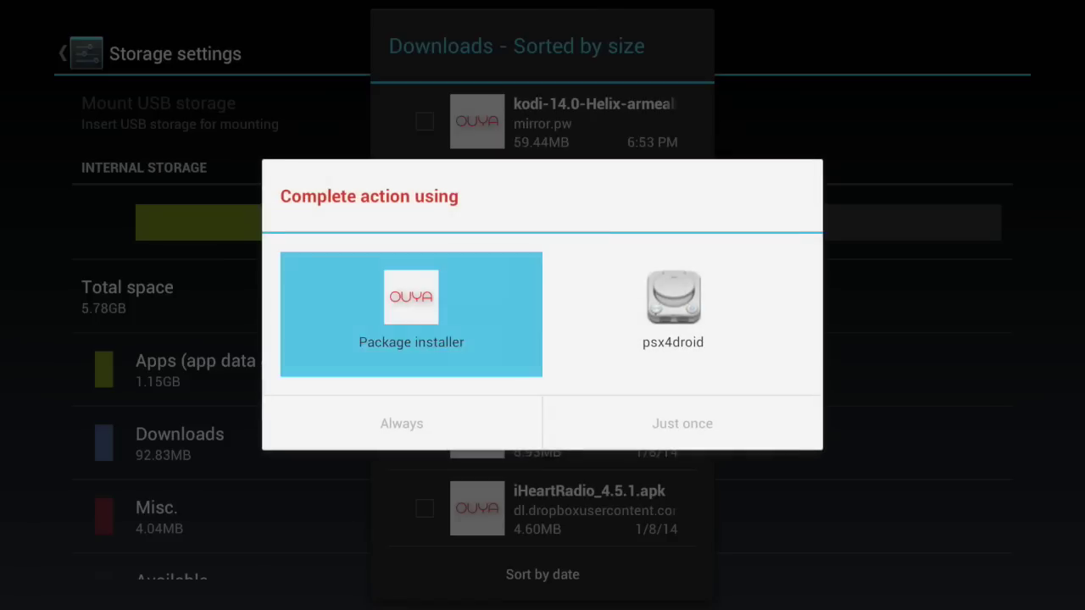
key("Down")
key("Right")
key("Return")
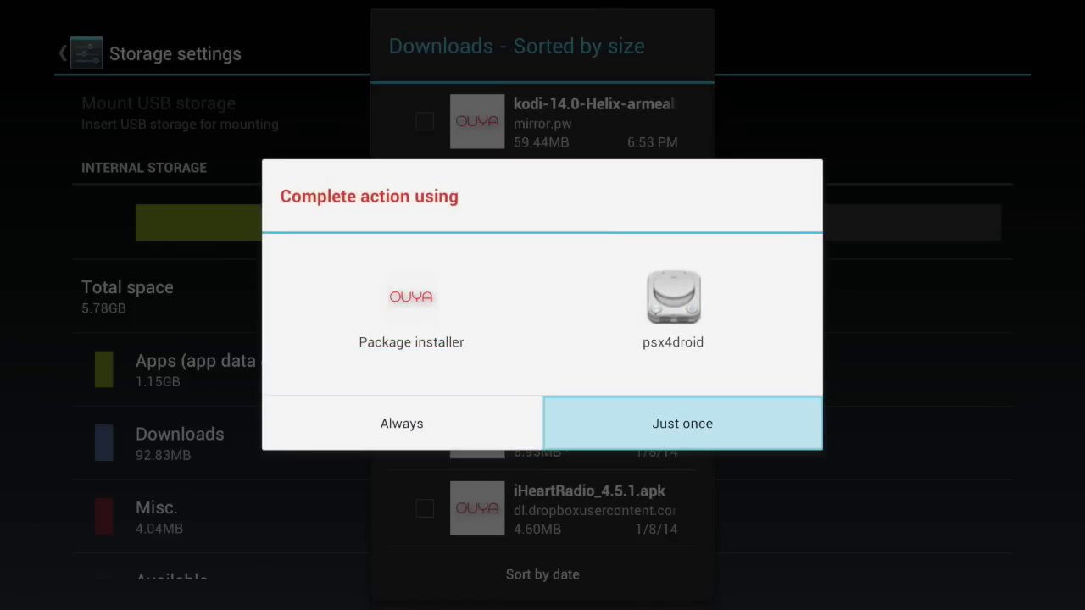
key("Return")
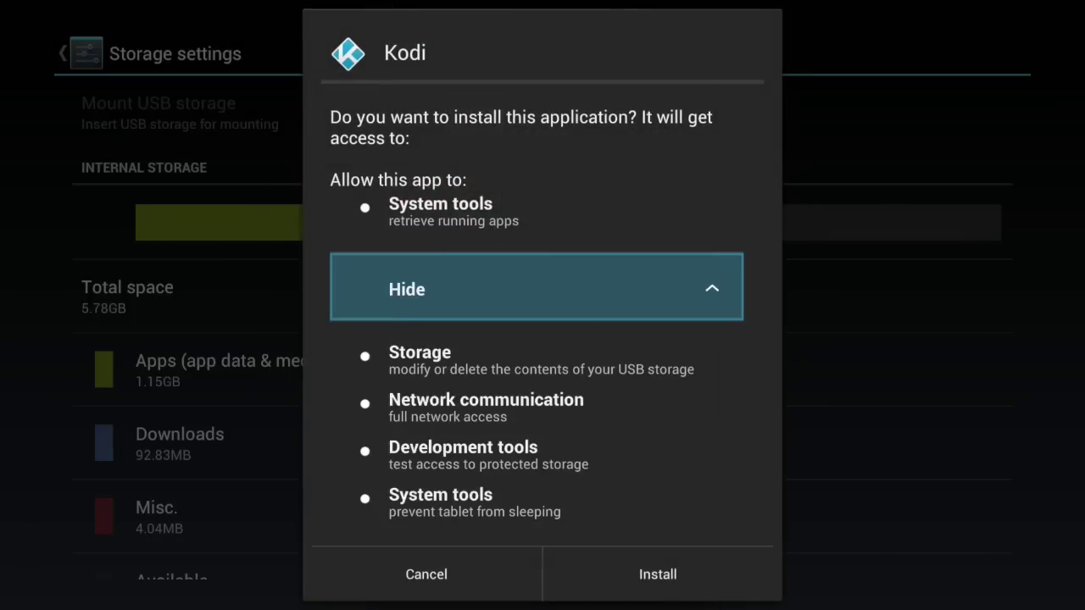
Accept the requested permissions and install Kodi
key("Down")
key("Right")
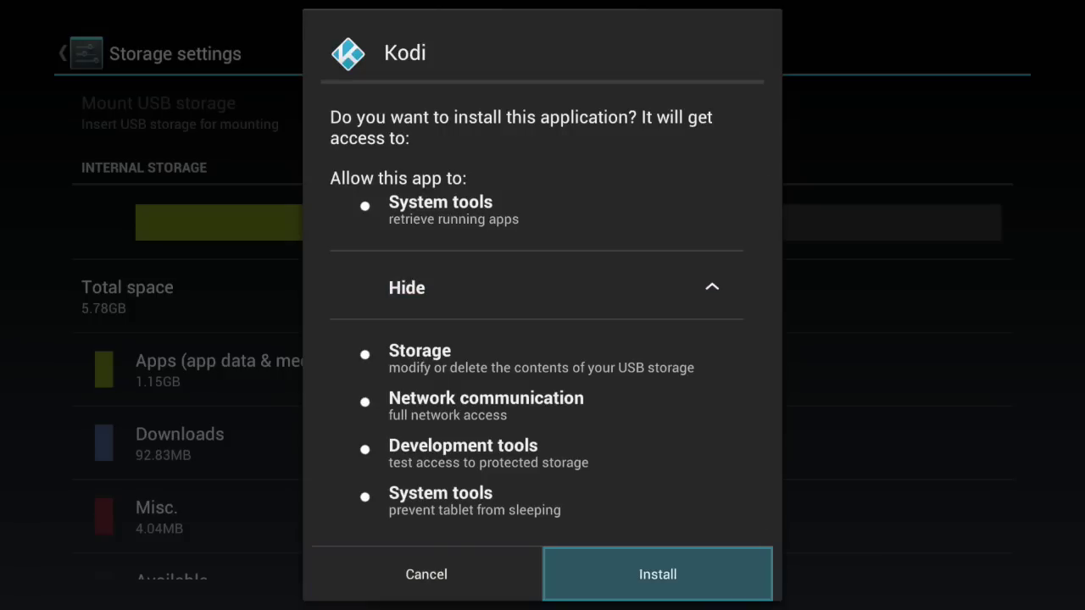
key("Return")
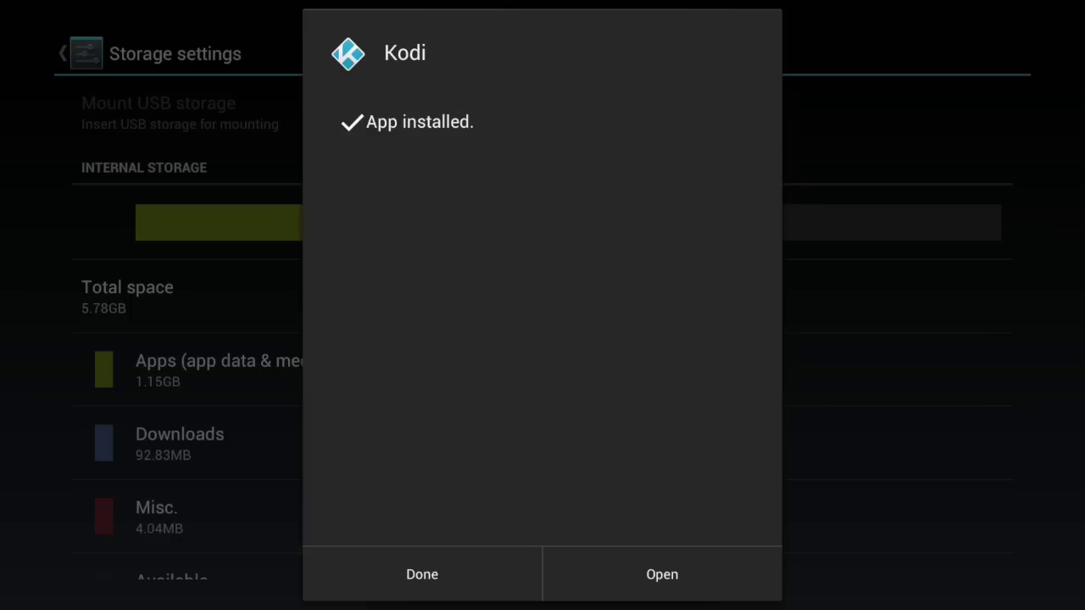
Launch the newly installed Kodi app from the installer
left_click(662, 574)
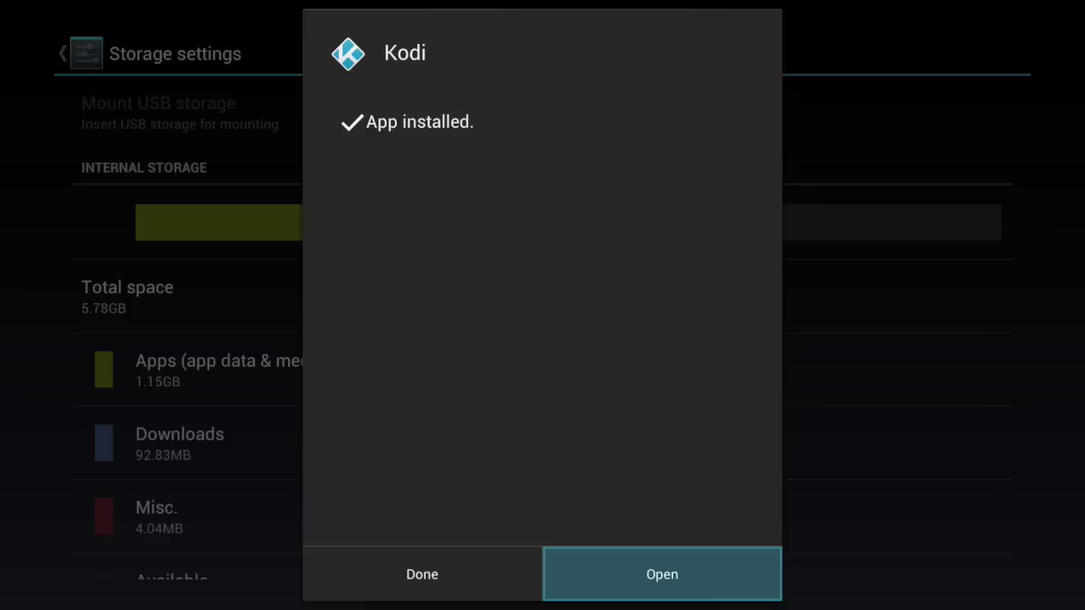
key("Return")
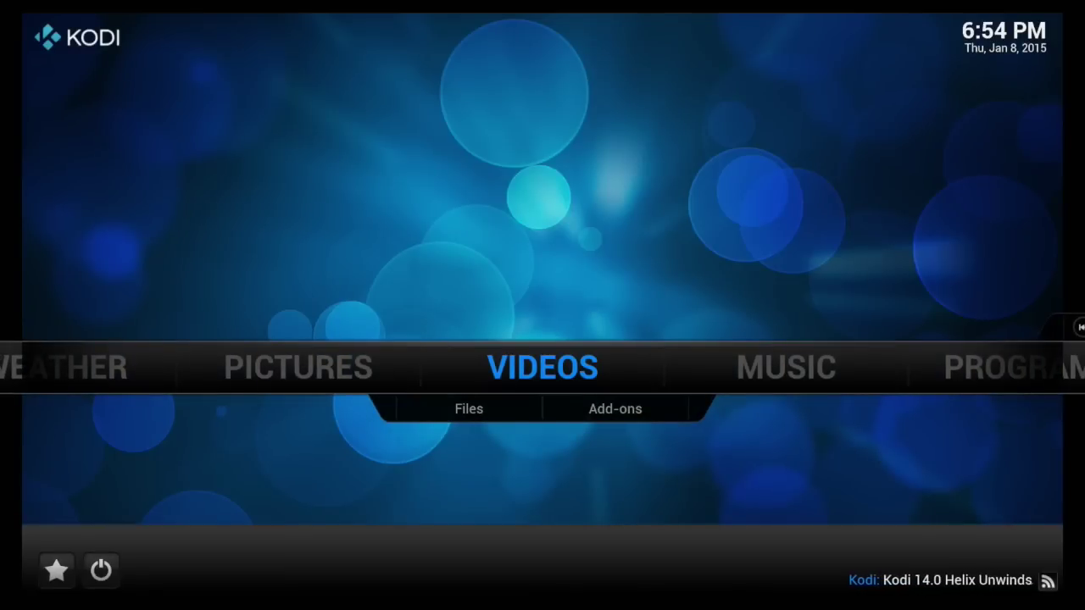
Browse Kodi's home categories through to System
key("Down")
key("Up")
key("Right")
key("Left")
key("Left")
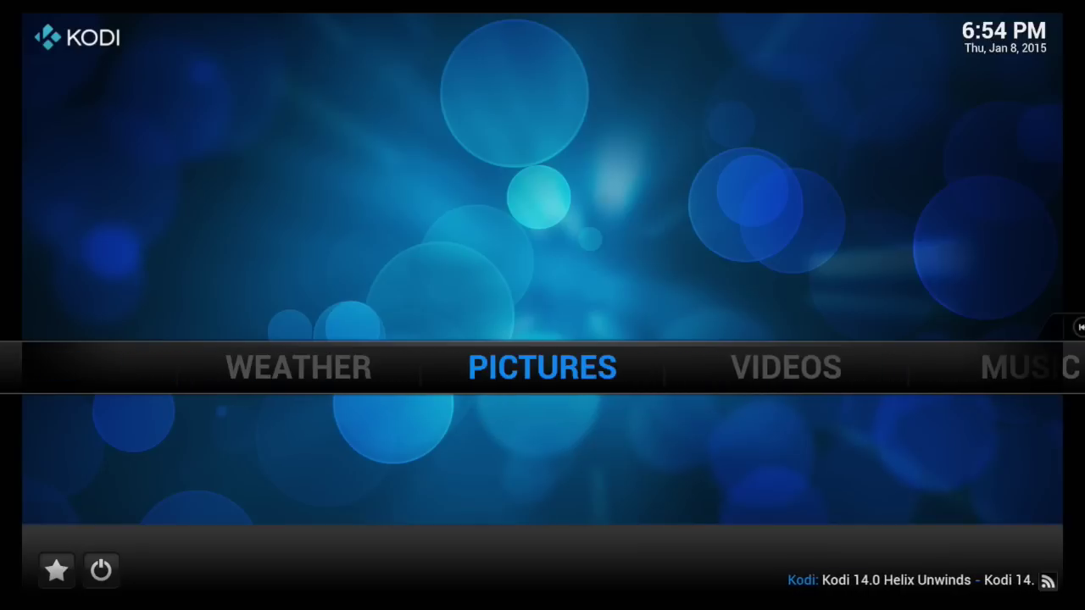
key("Left")
key("Left")
key("Right")
key("Left")
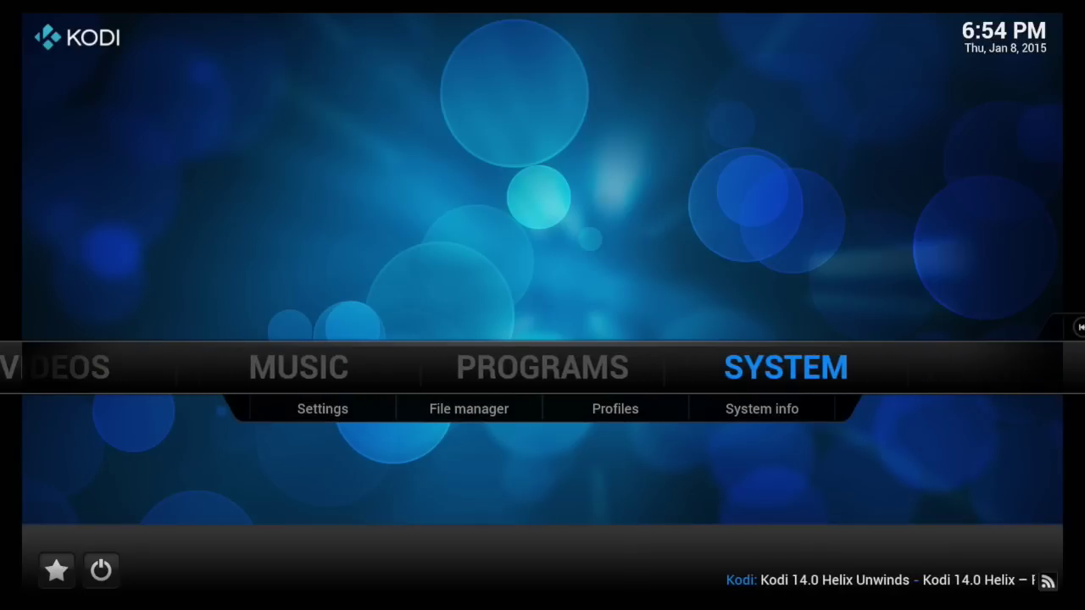
Open the System info page from Kodi's System category
key("Down")
key("Right")
key("Down")
key("Left")
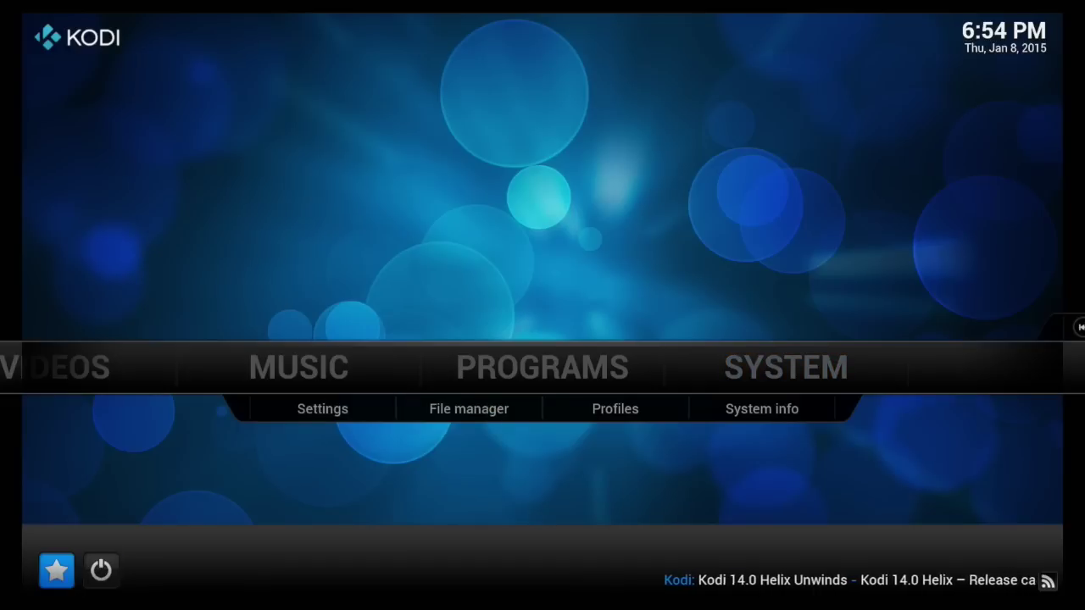
key("Up")
key("Right")
key("Return")
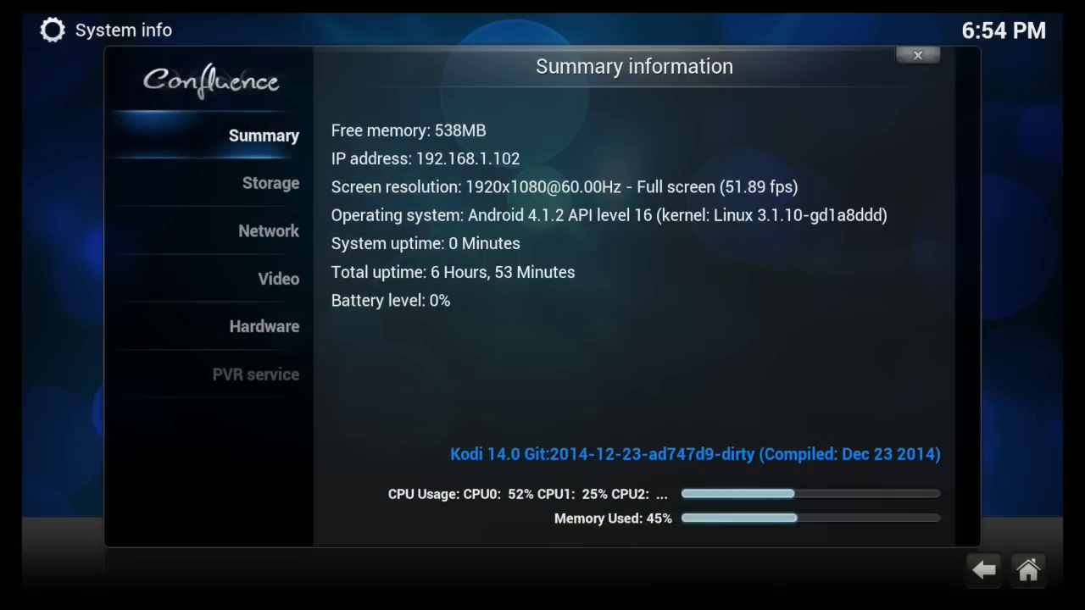
Review the system information pages from Summary to Hardware and back to Summary
key("Down")
key("Down")
key("Down")
key("Down")
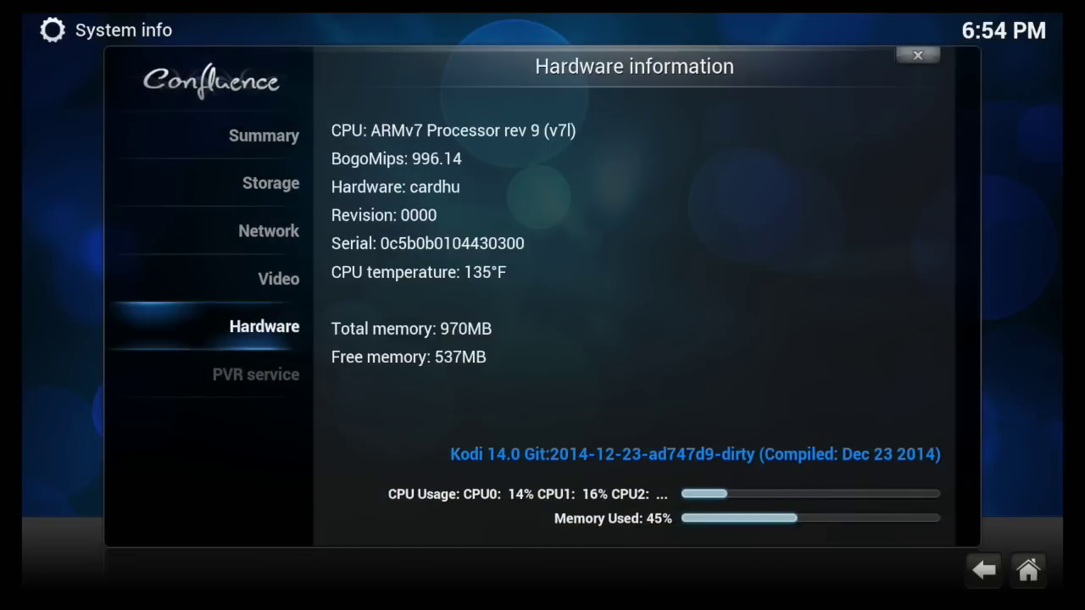
key("Up")
key("Up")
key("Up")
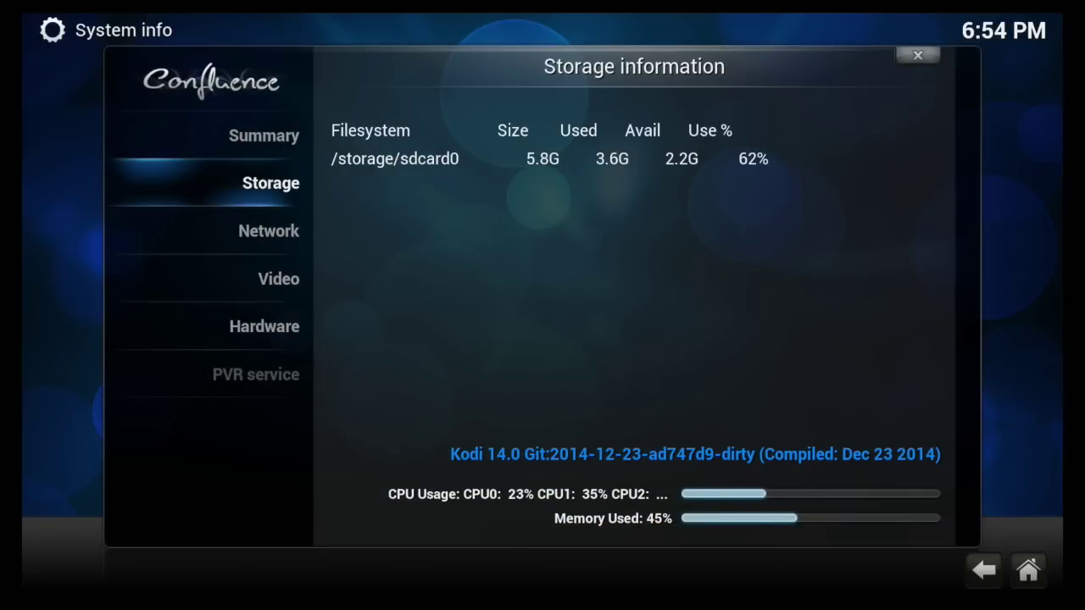
key("Up")
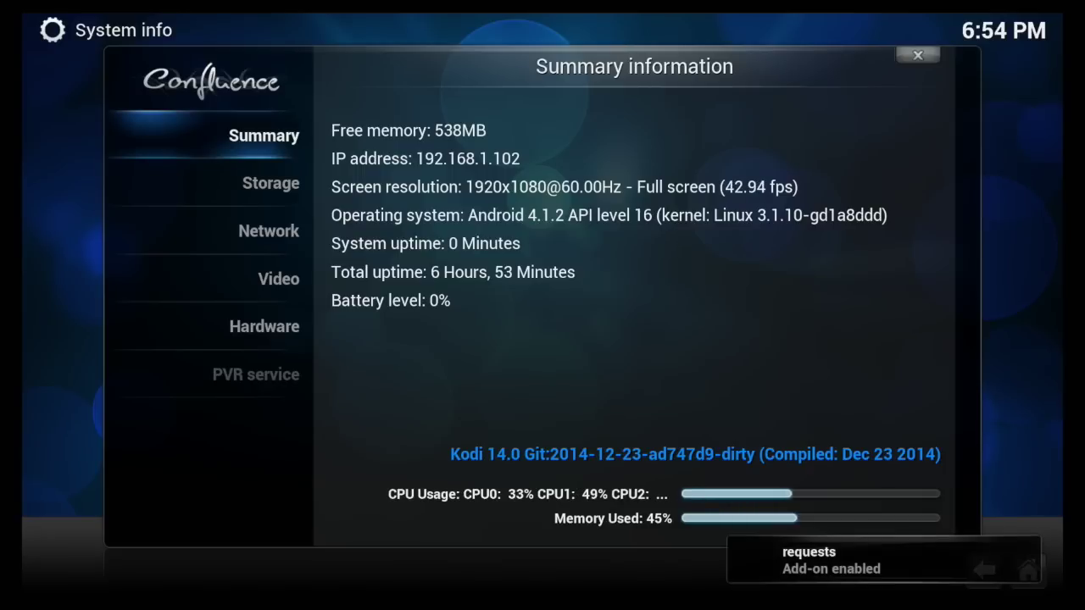
Exit Kodi and back out of the downloads list and storage settings to the OUYA main menu
key("Escape")
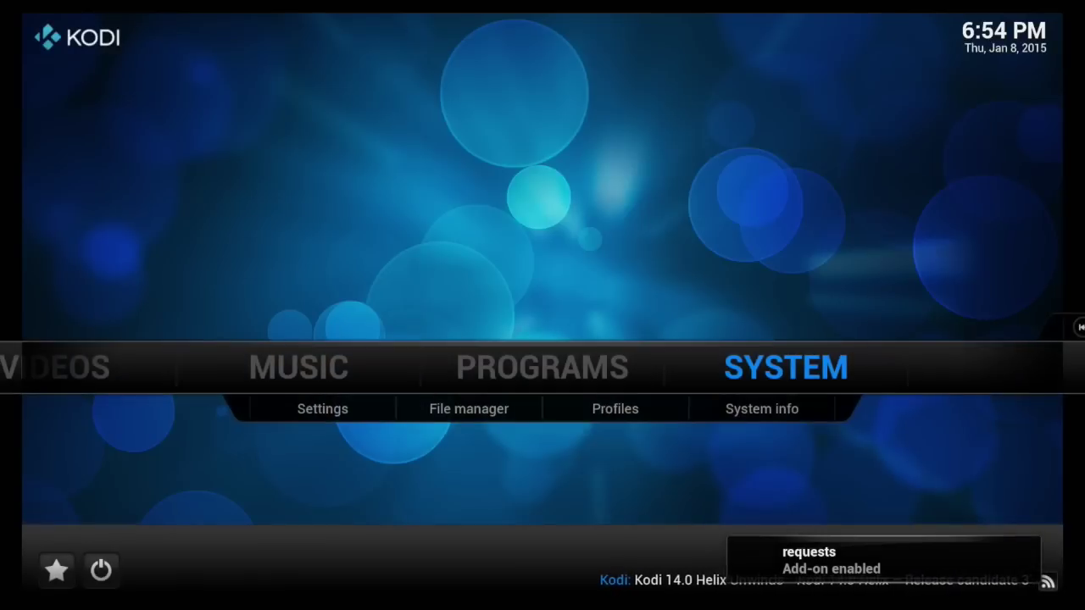
key("s")
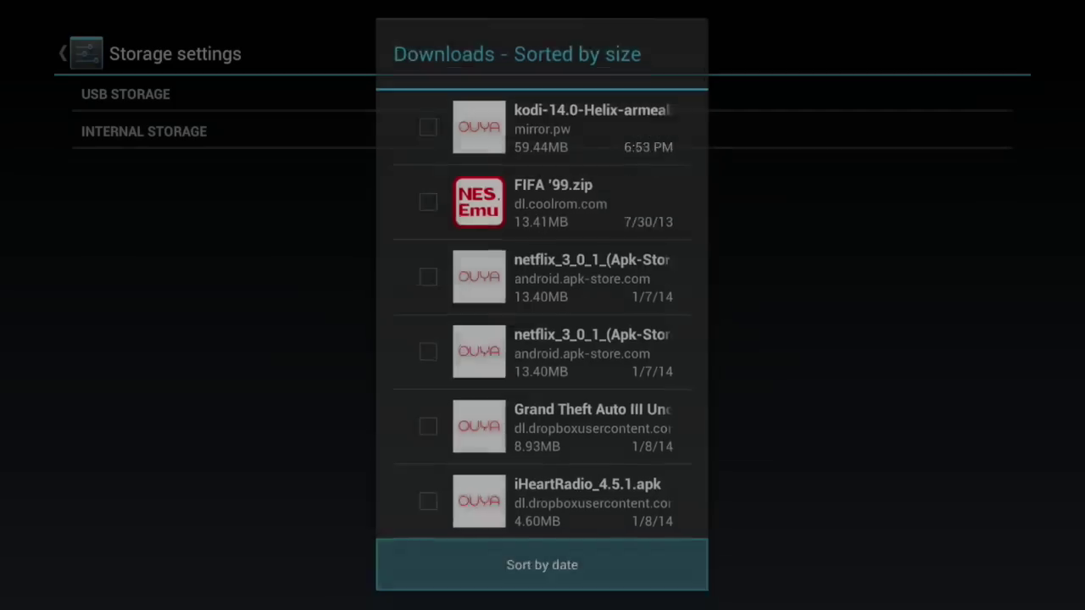
key("Escape")
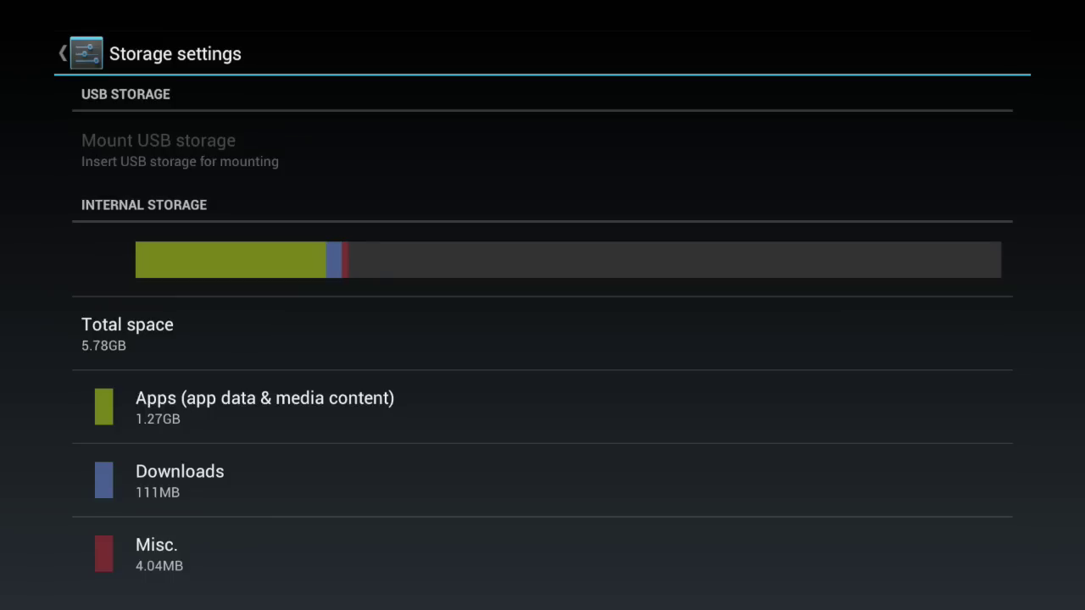
key("Escape")
key("Escape")
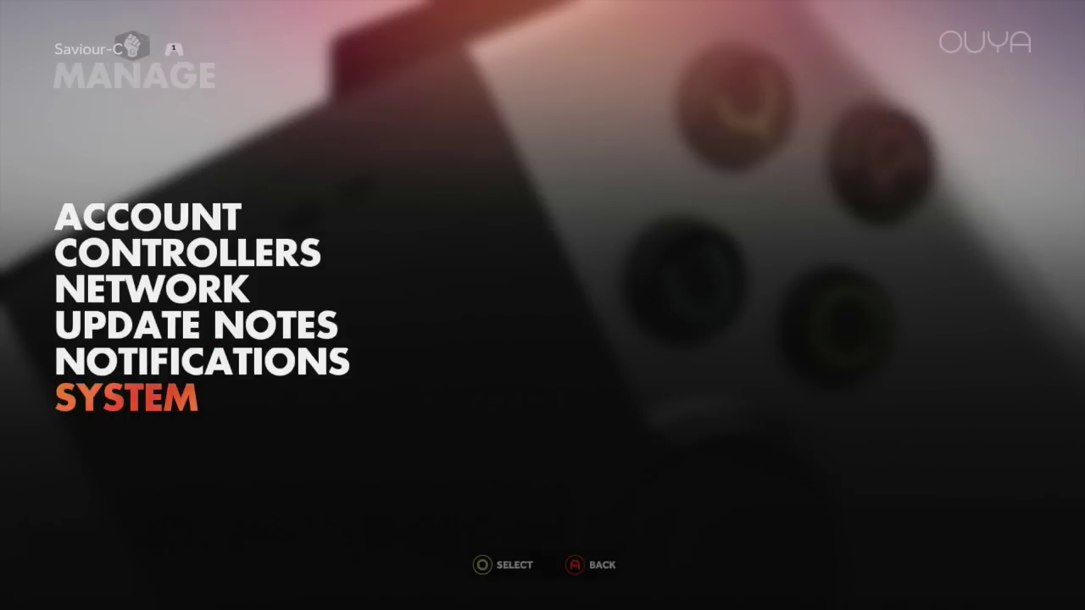
key("Escape")
Open the Make section and look through its installed apps for Kodi
key("Up")
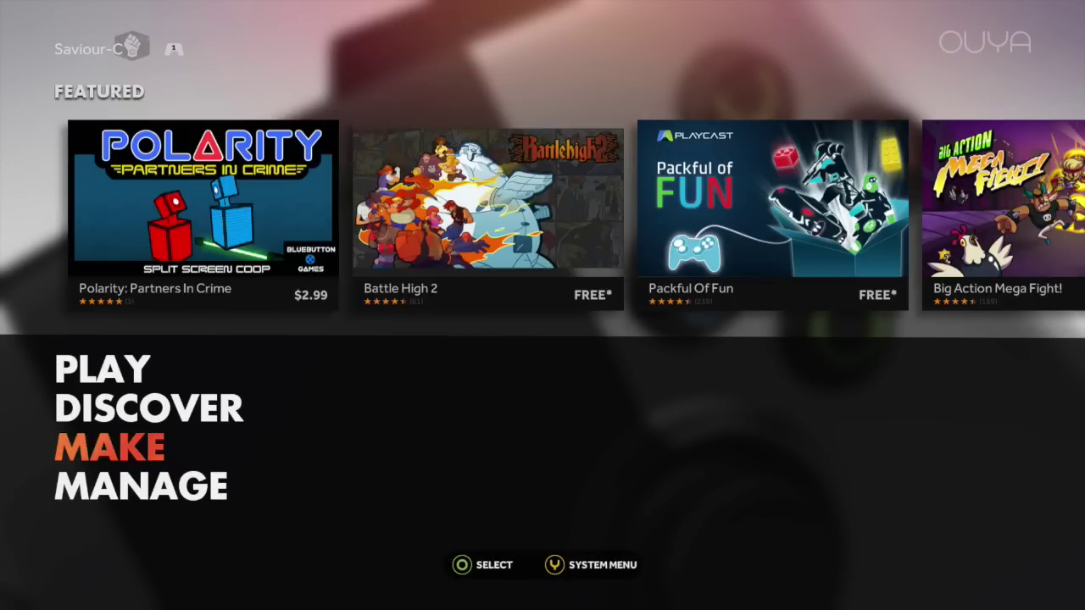
key("Return")
key("Down")
key("Down")
key("Right")
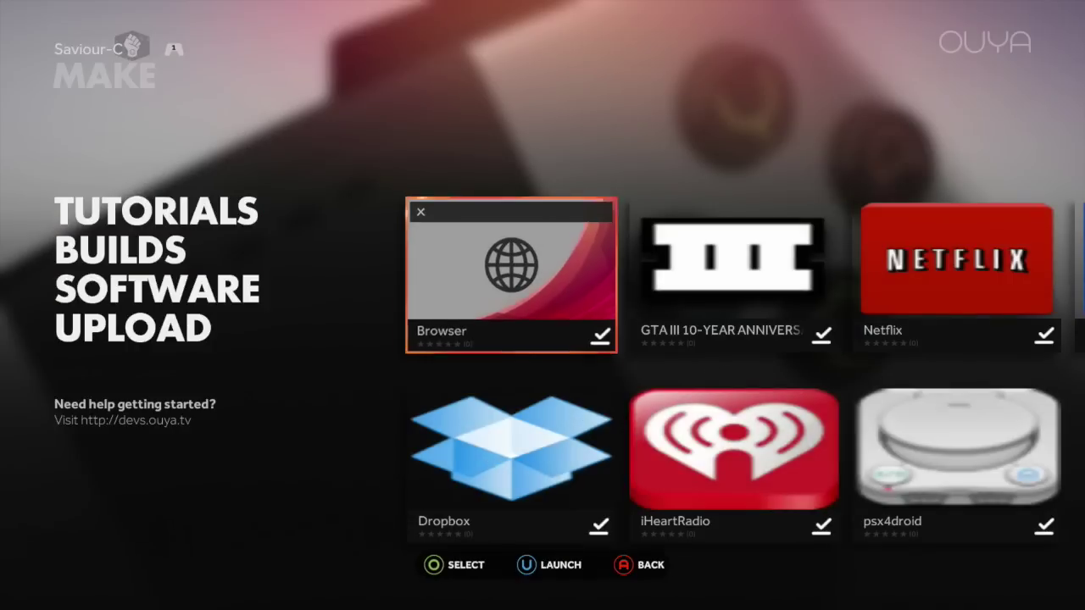
key("Right")
key("Right")
key("Right")
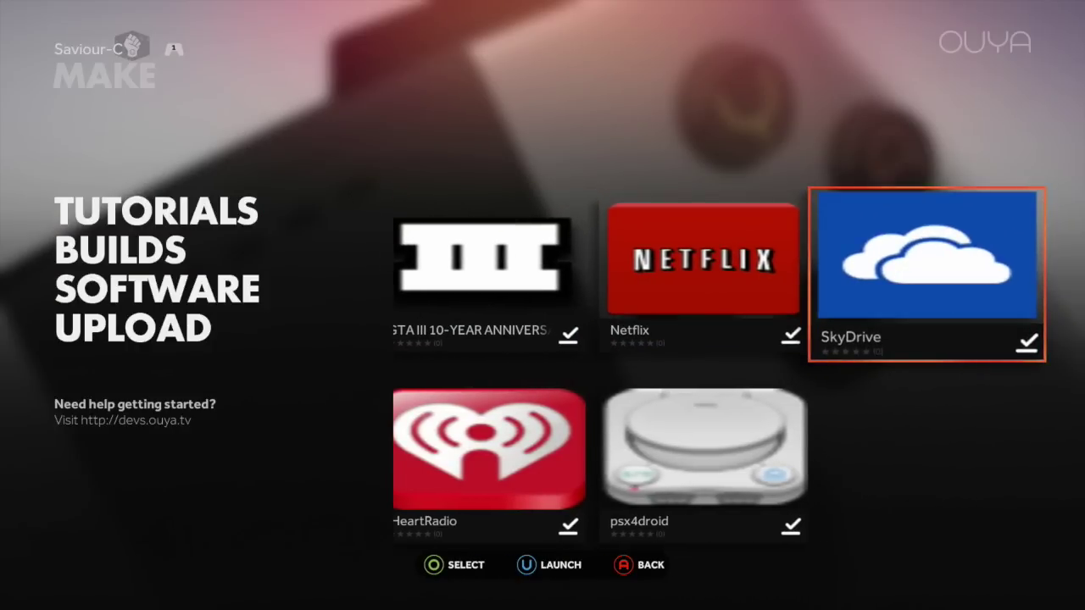
key("Left")
key("Down")
key("Left")
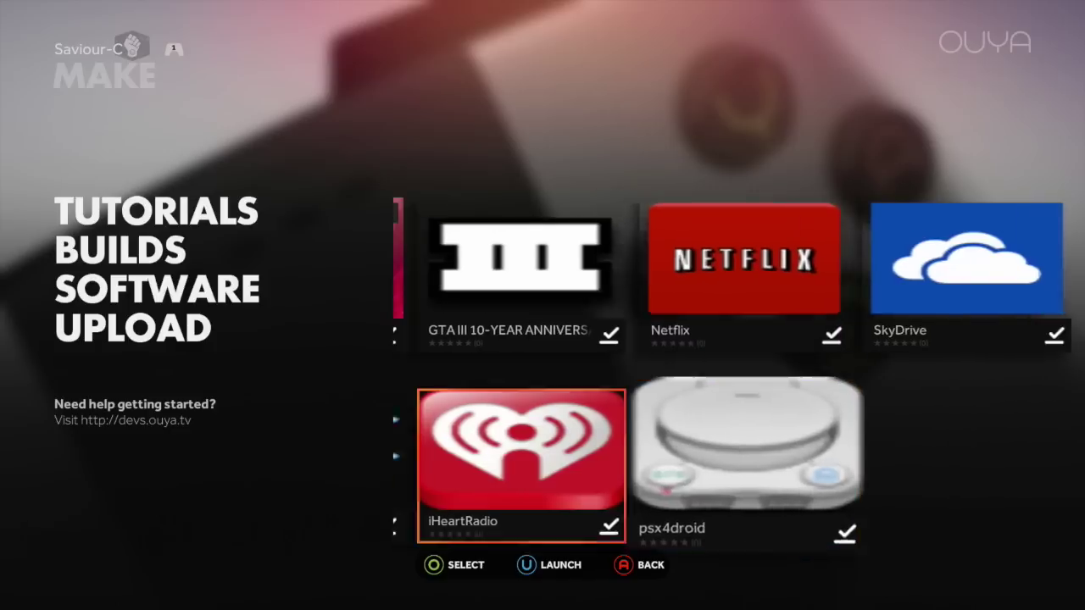
key("Left")
key("Up")
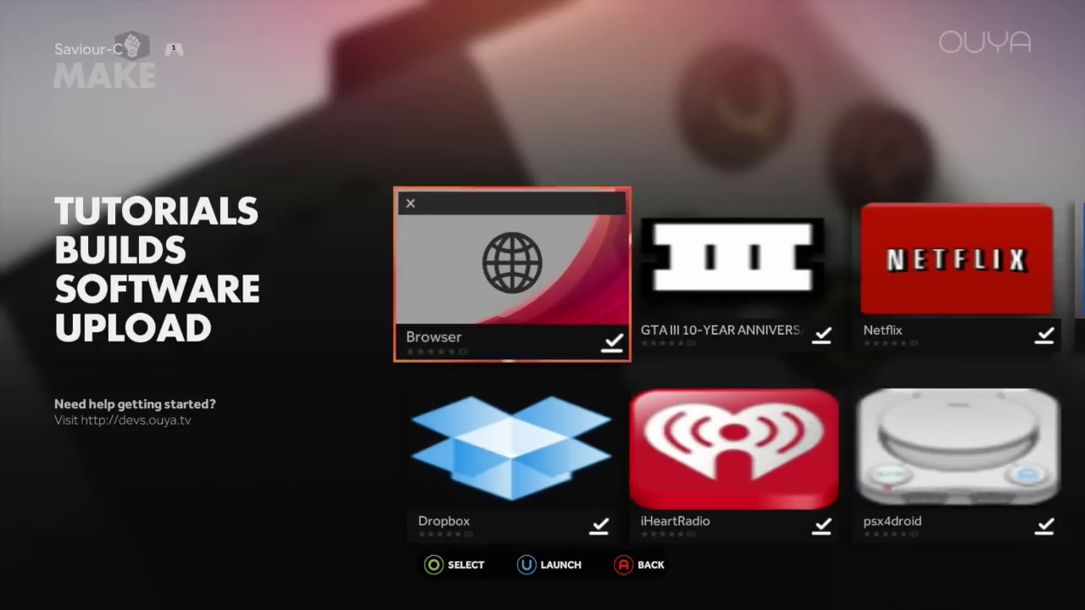
Leave Make, view the A-Z app list in Play and return to the main menu
key("Escape")
key("Up")
key("Up")
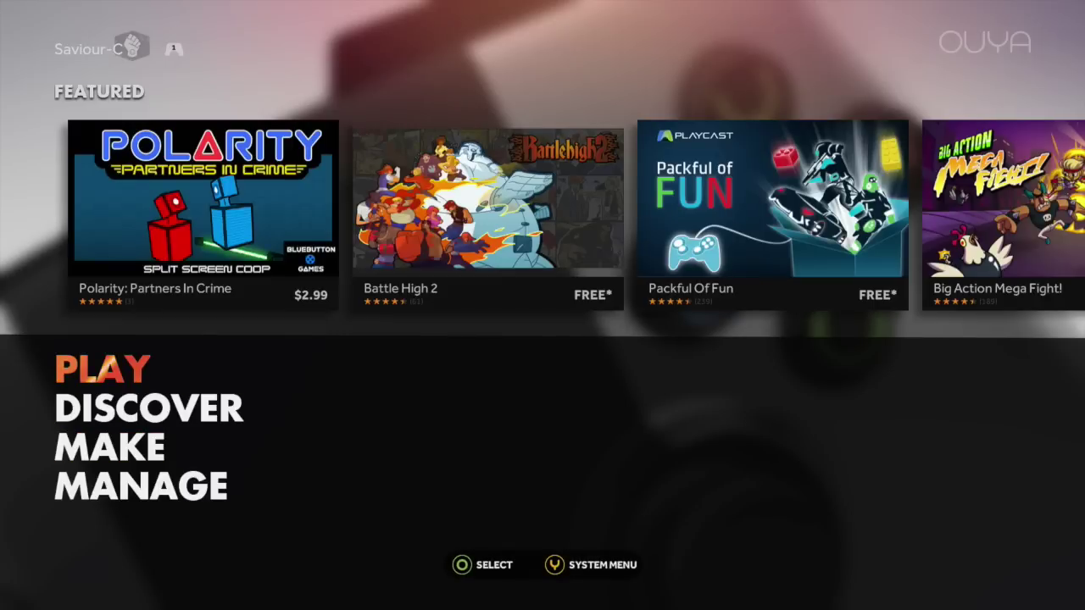
key("Return")
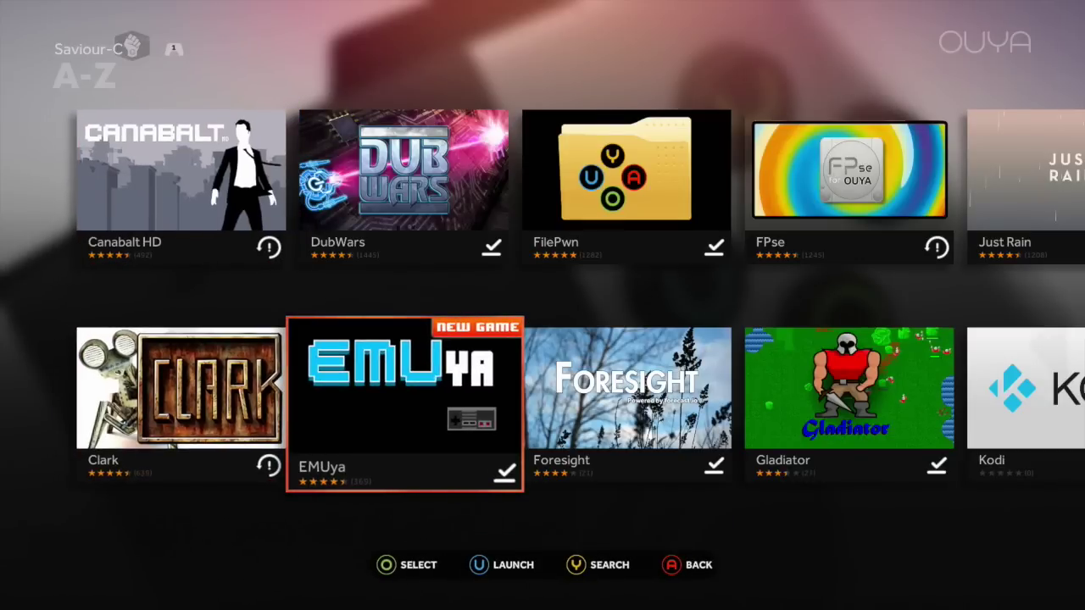
key("Escape")
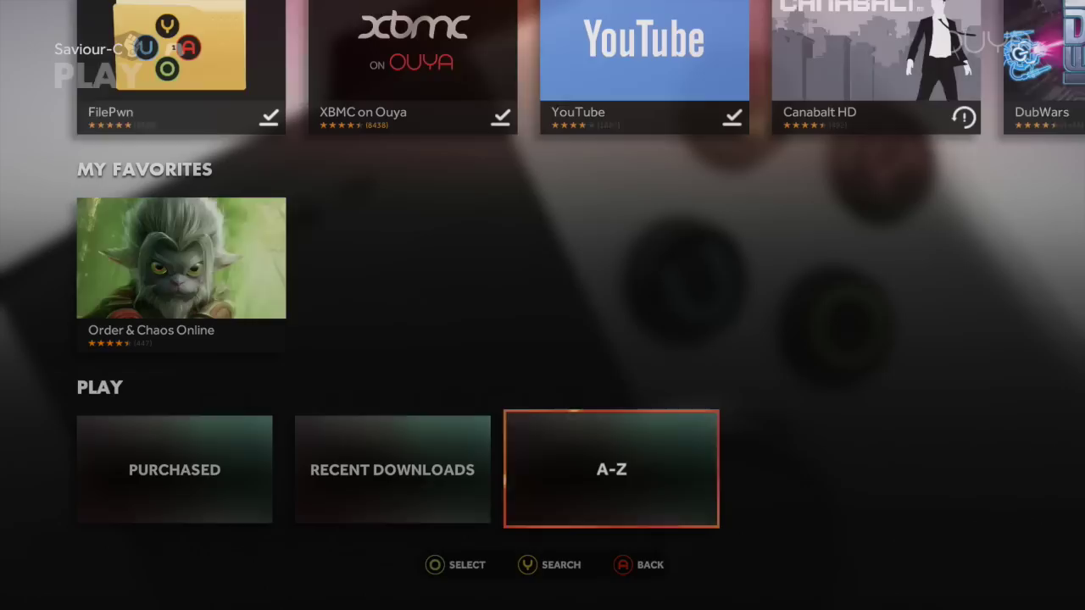
key("Escape")
Open the A-Z list of installed apps in the Play section
key("Return")
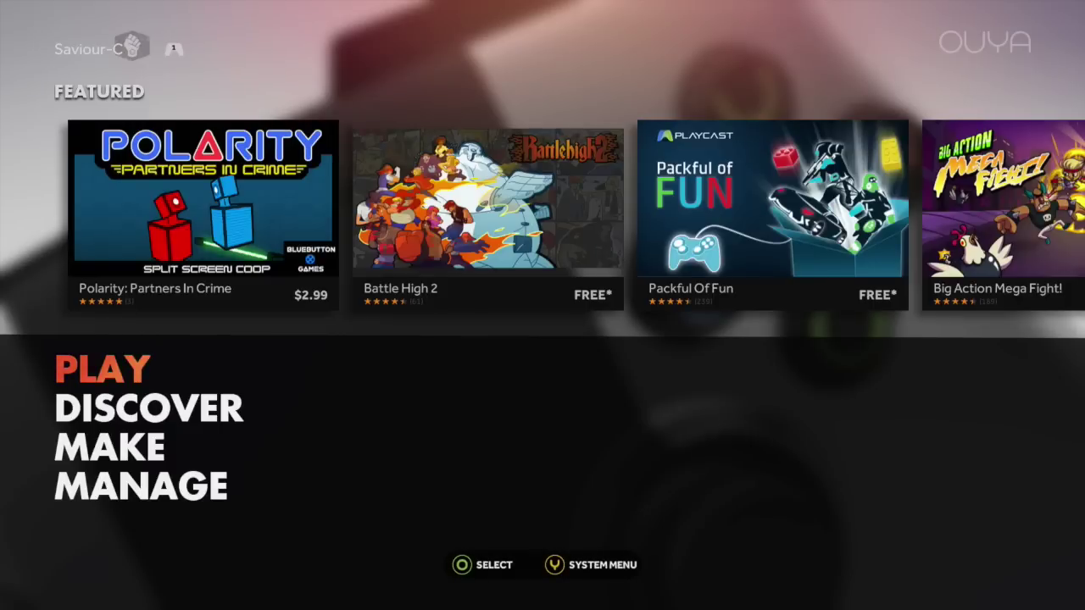
key("Down")
key("Down")
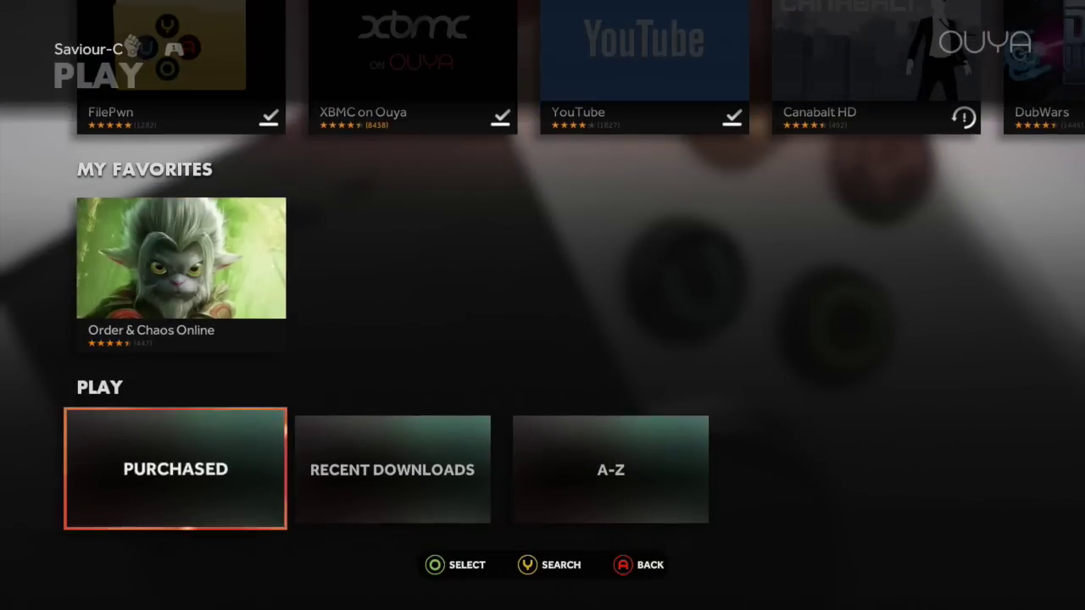
key("Right")
key("Right")
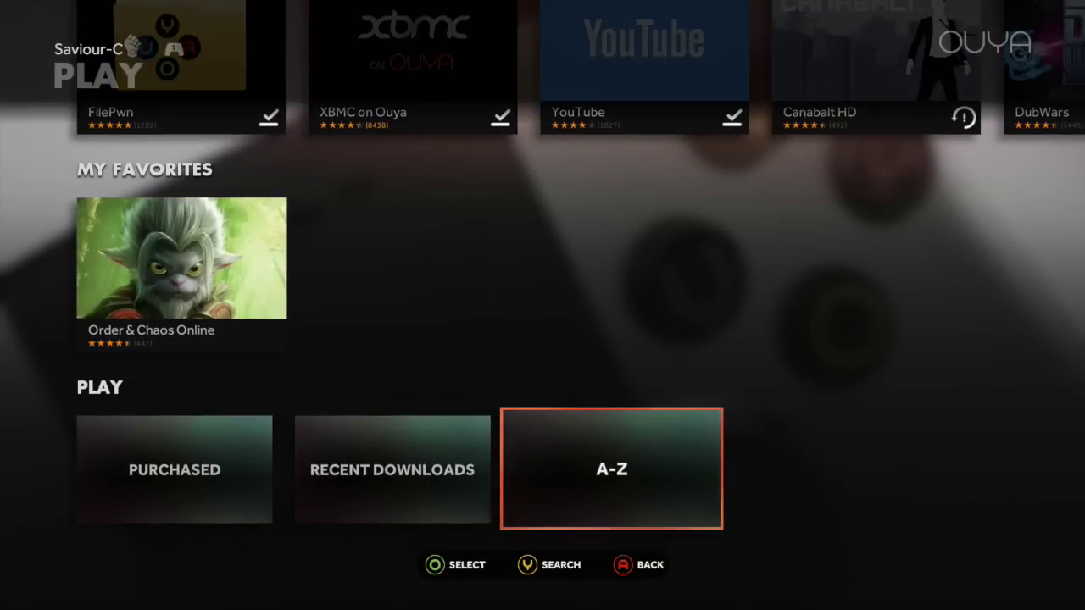
key("Return")
Open Kodi's details from the A-Z list and add the app to My Favorites
key("Right")
key("Right")
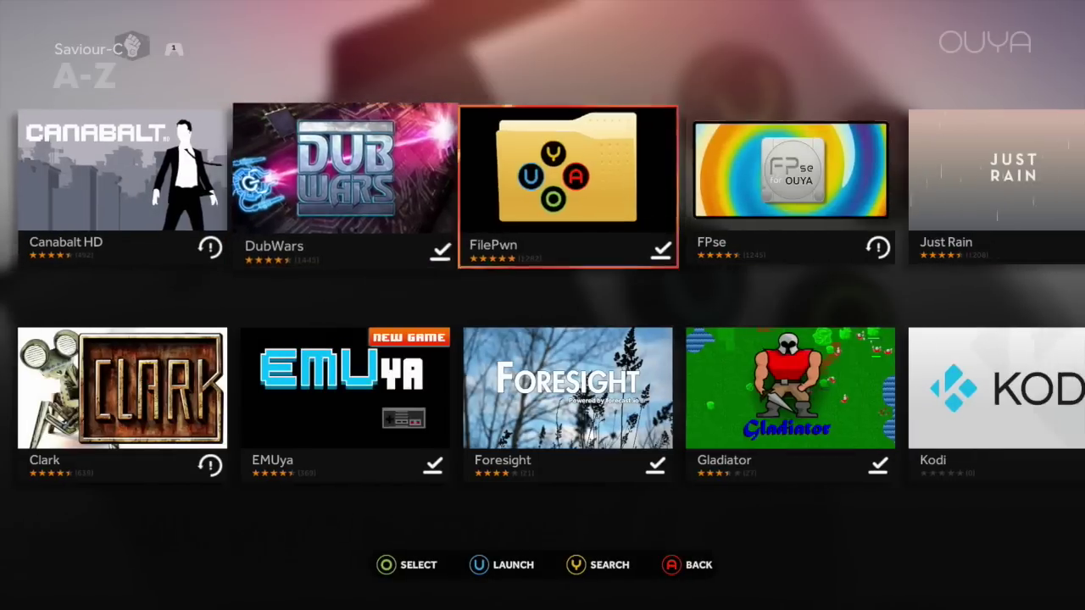
key("Down")
key("Right")
key("Right")
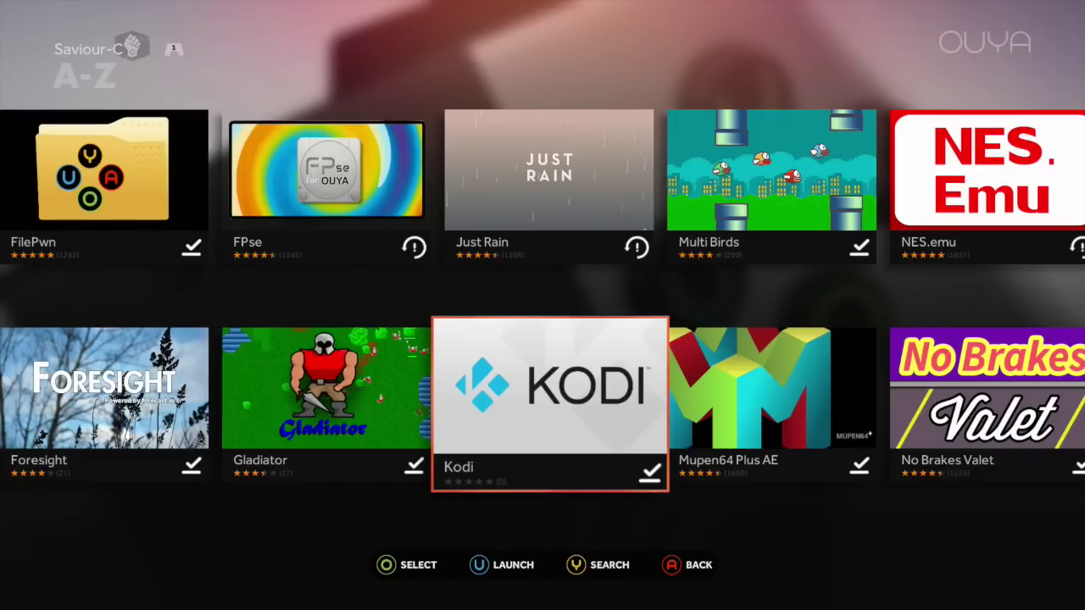
key("Return")
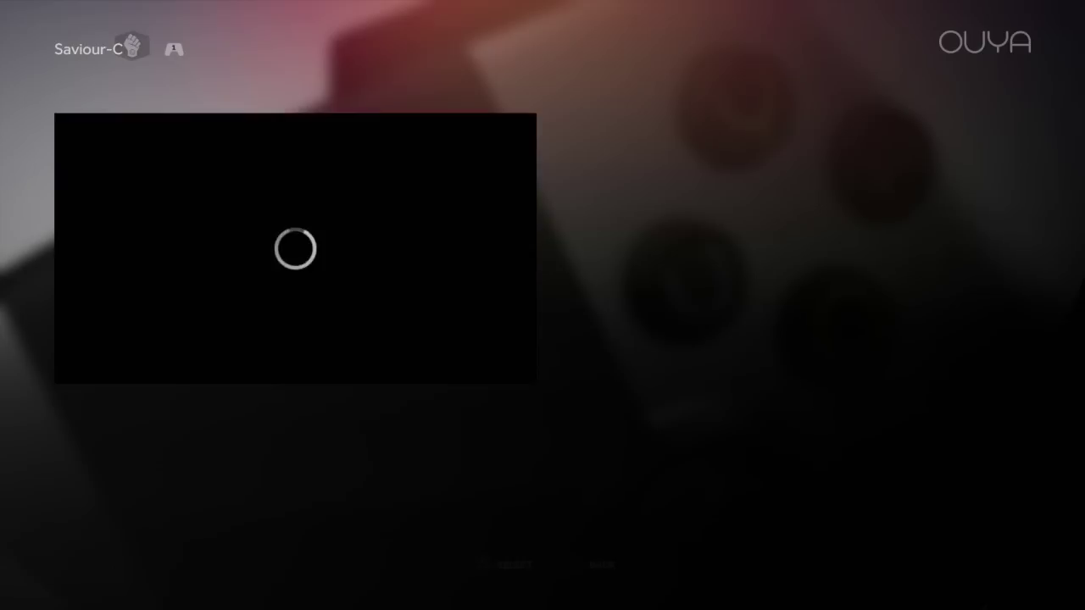
key("Right")
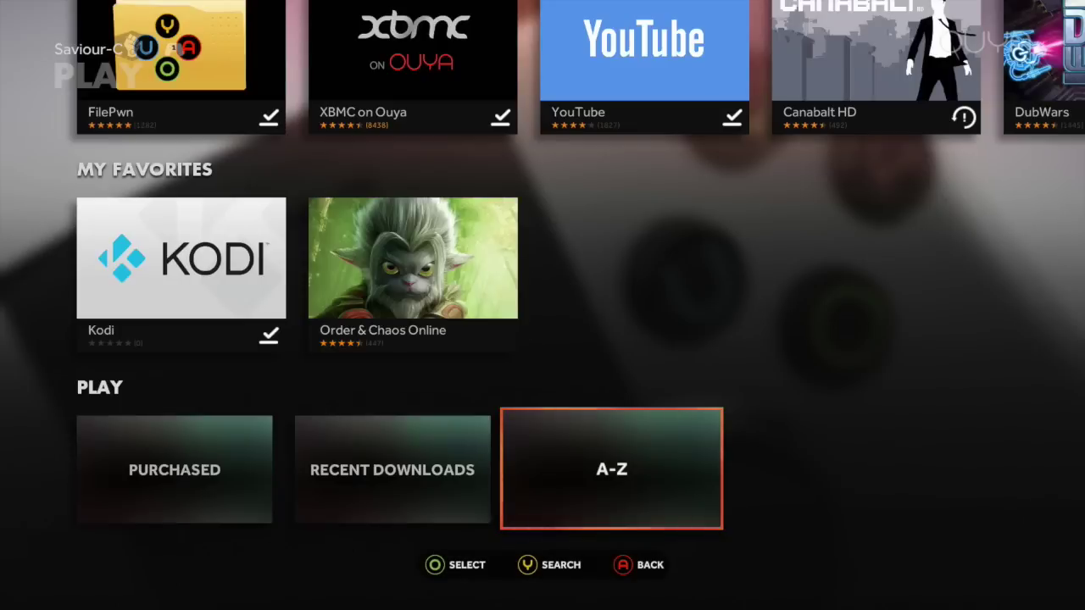
Check Kodi's entry under My Favorites in Play, then return to the OUYA main menu
key("Left")
key("Up")
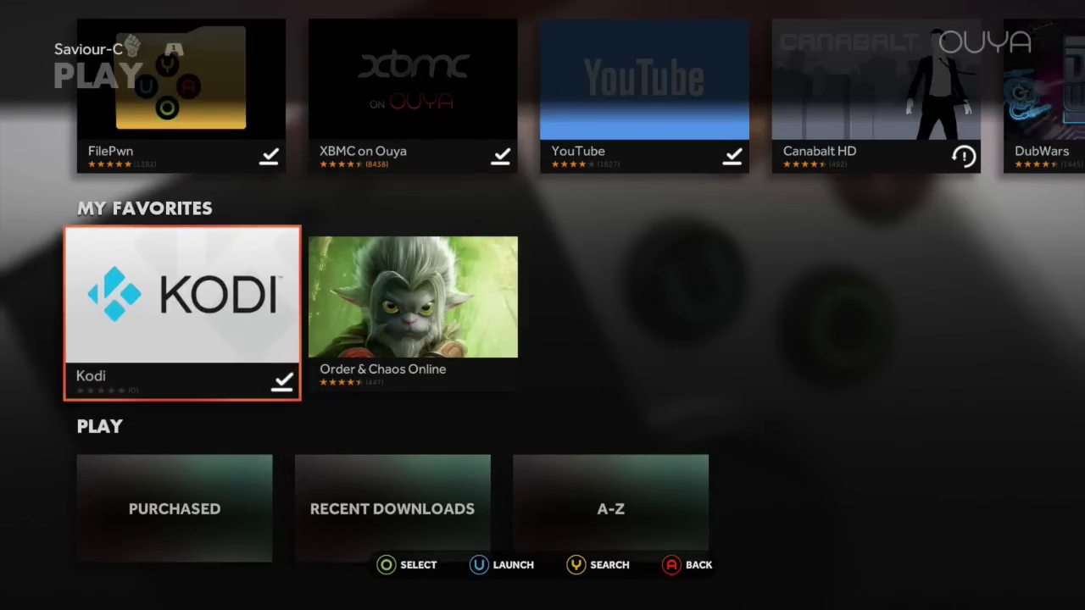
key("Up")
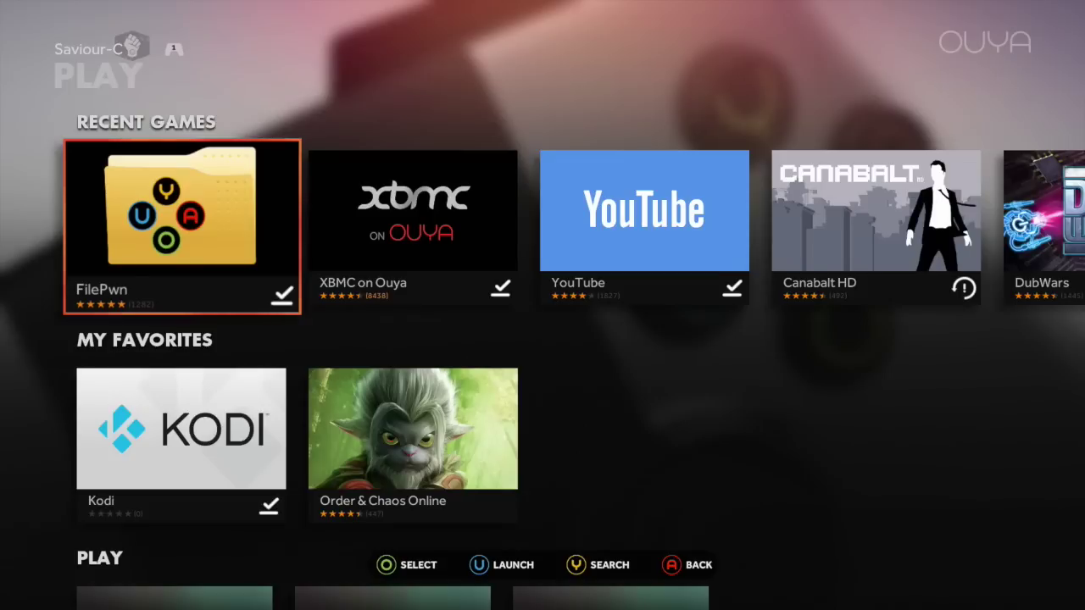
key("Down")
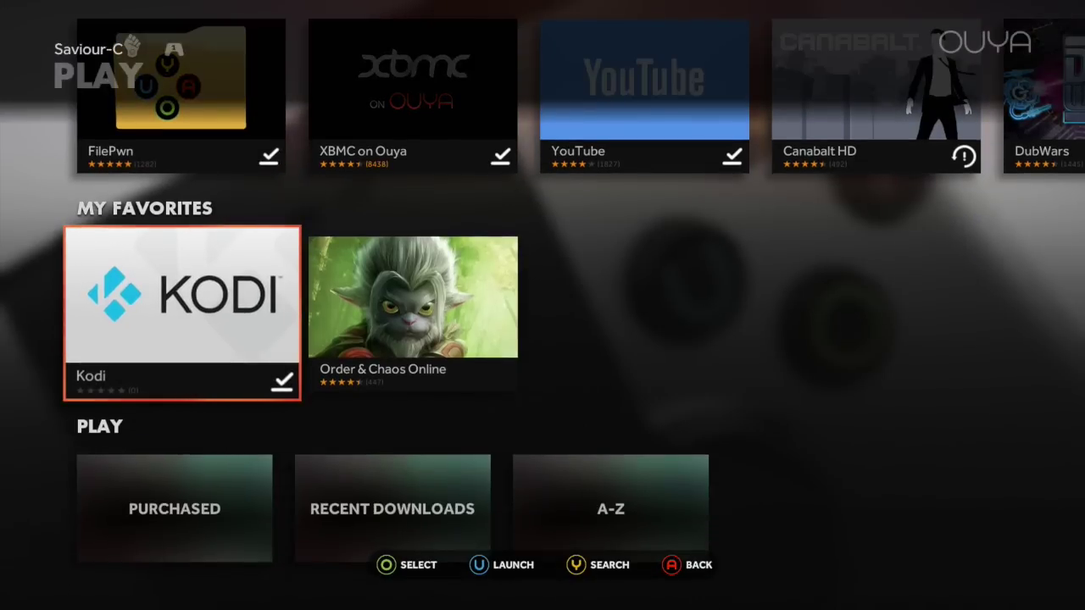
key("Up")
key("Escape")
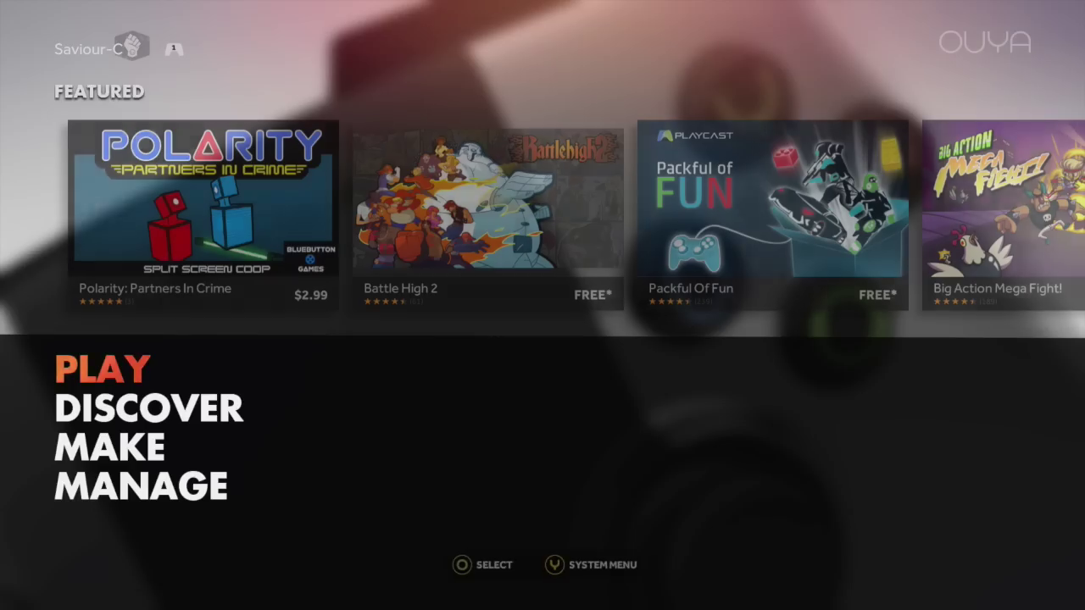
key("Down")
key("Up")
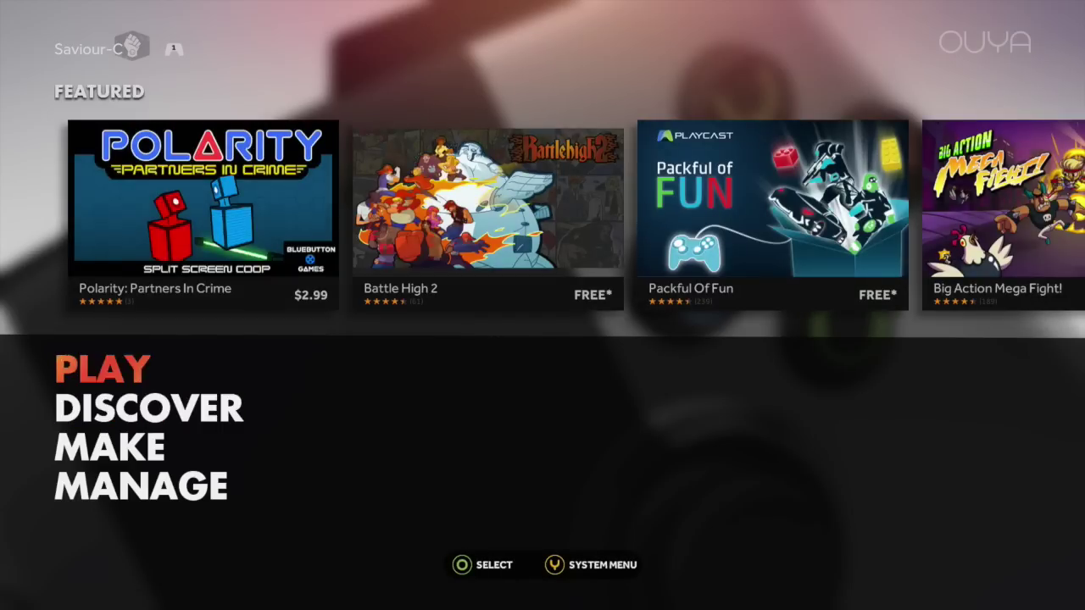